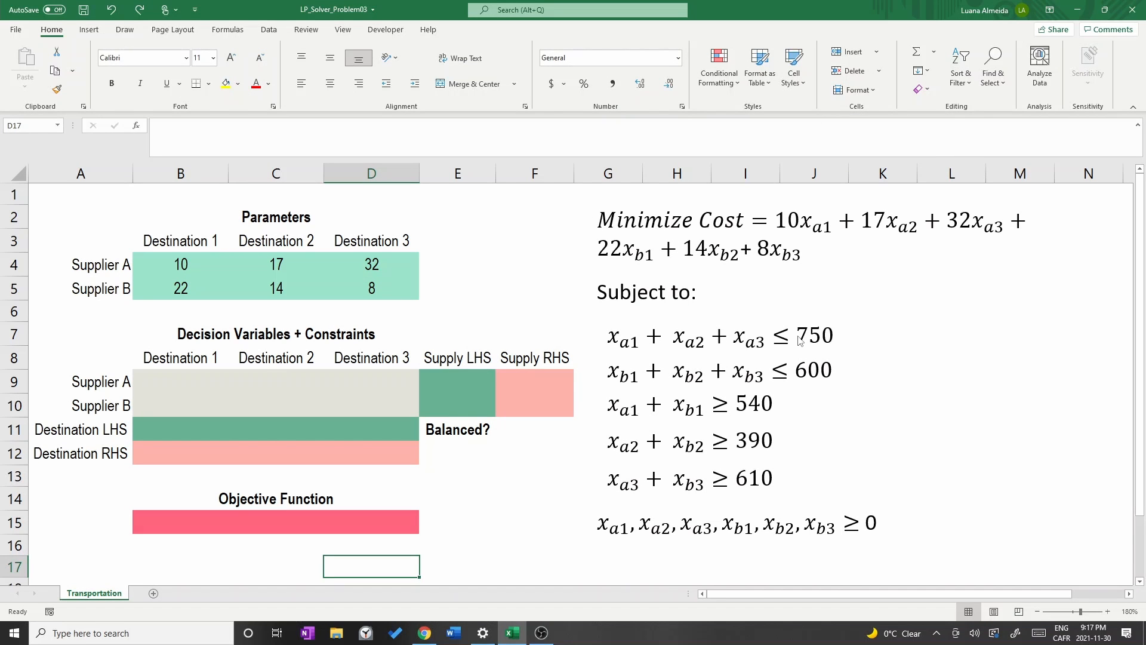
Highlight 750 in the first constraint and enter 750 as Supplier A's Supply RHS in F9.
left_click_drag(798, 340, 836, 338)
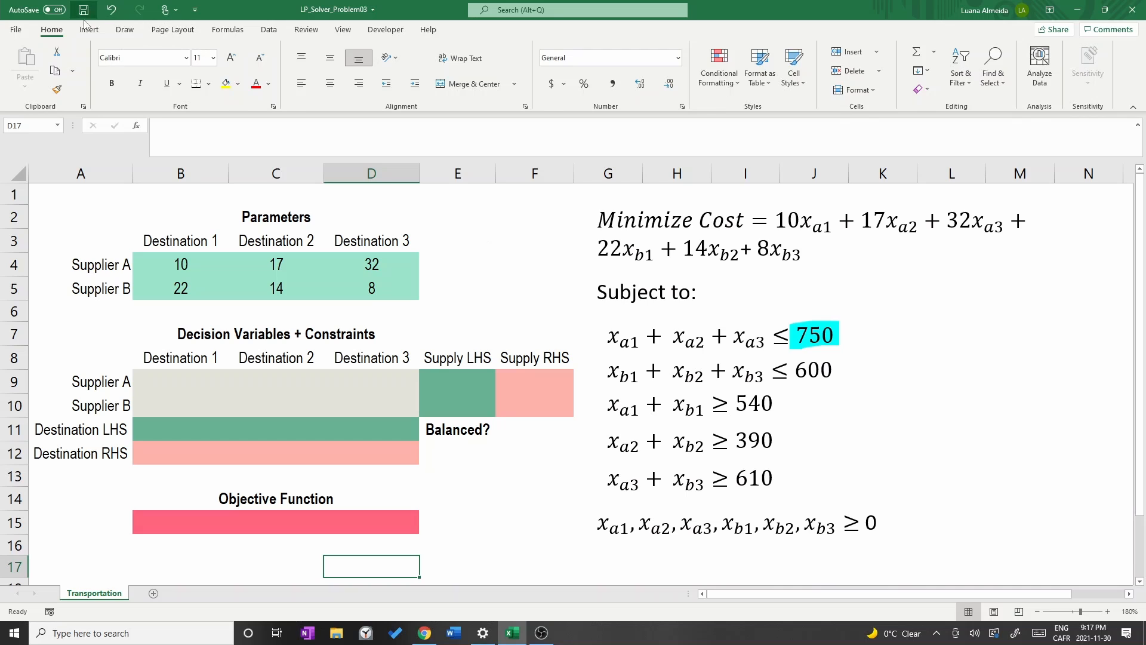
left_click(124, 31)
left_click(21, 67)
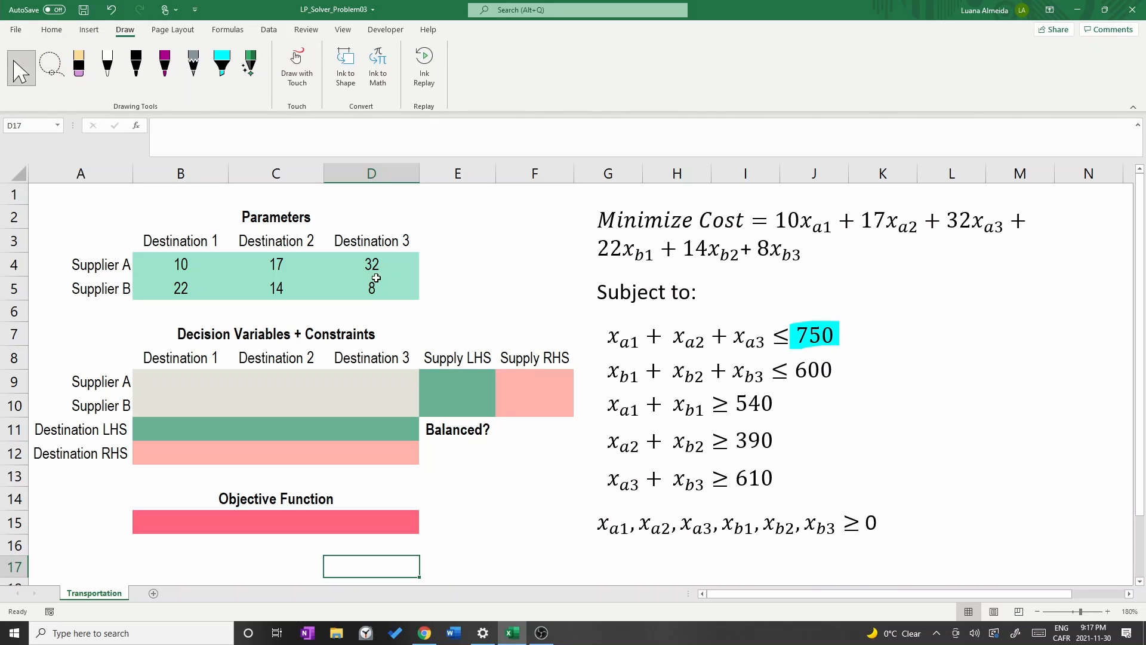
left_click(535, 365)
left_click(535, 376)
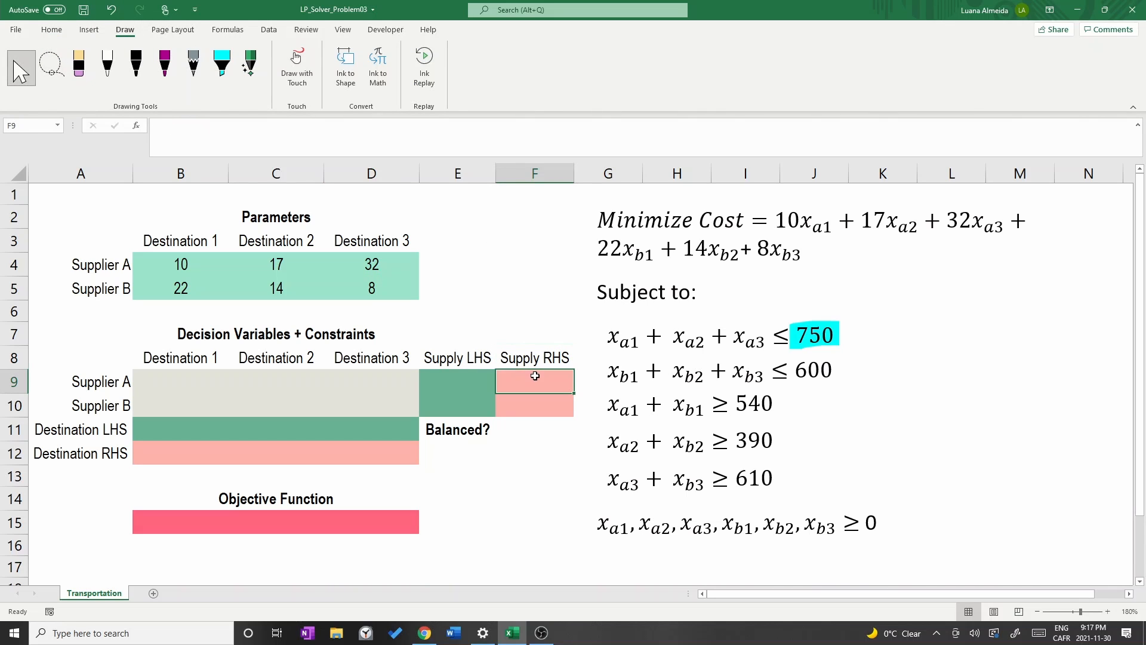
type("750")
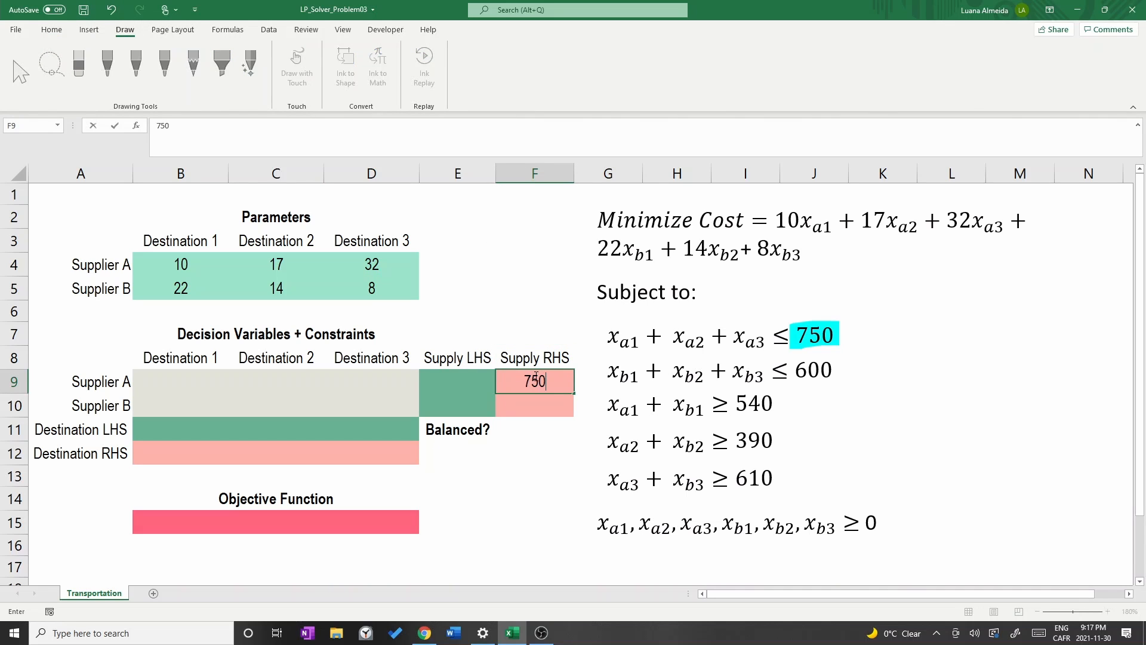
left_click(525, 406)
Highlight 600 in the second constraint and enter 600 as Supplier B's Supply RHS in F10.
left_click(222, 63)
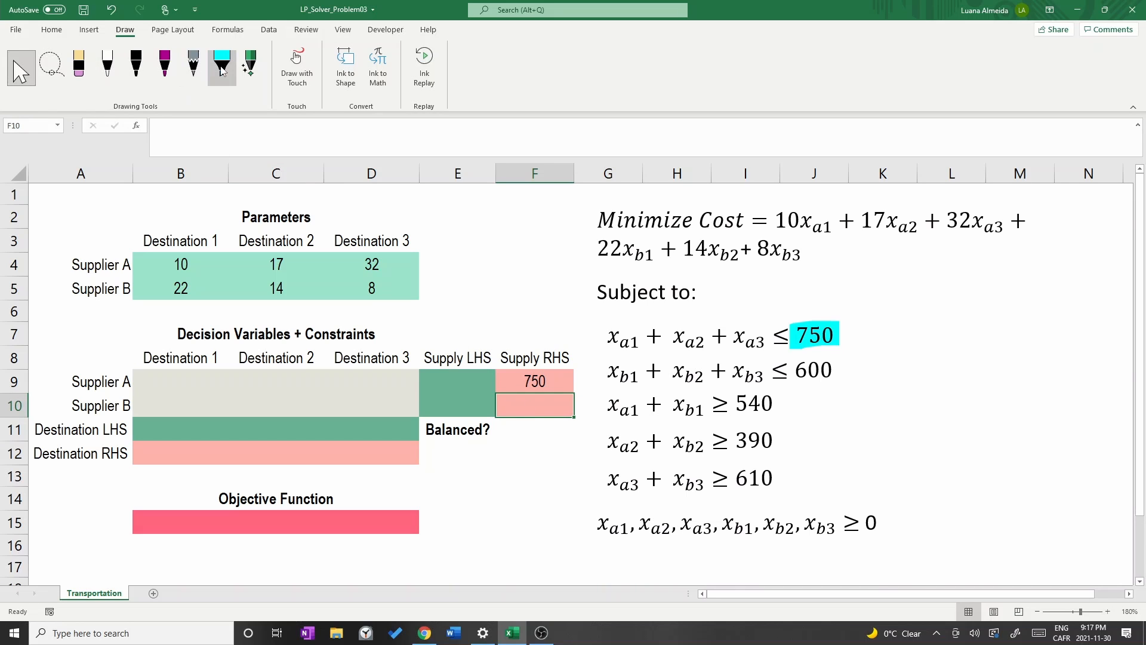
left_click_drag(794, 372, 835, 370)
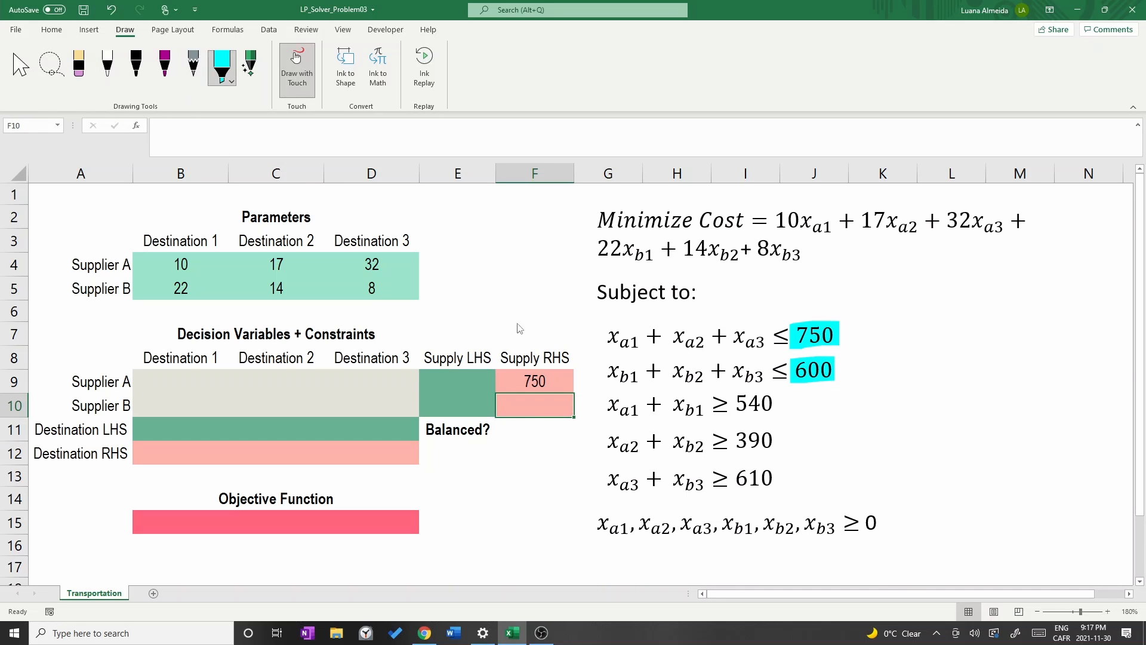
key("Escape")
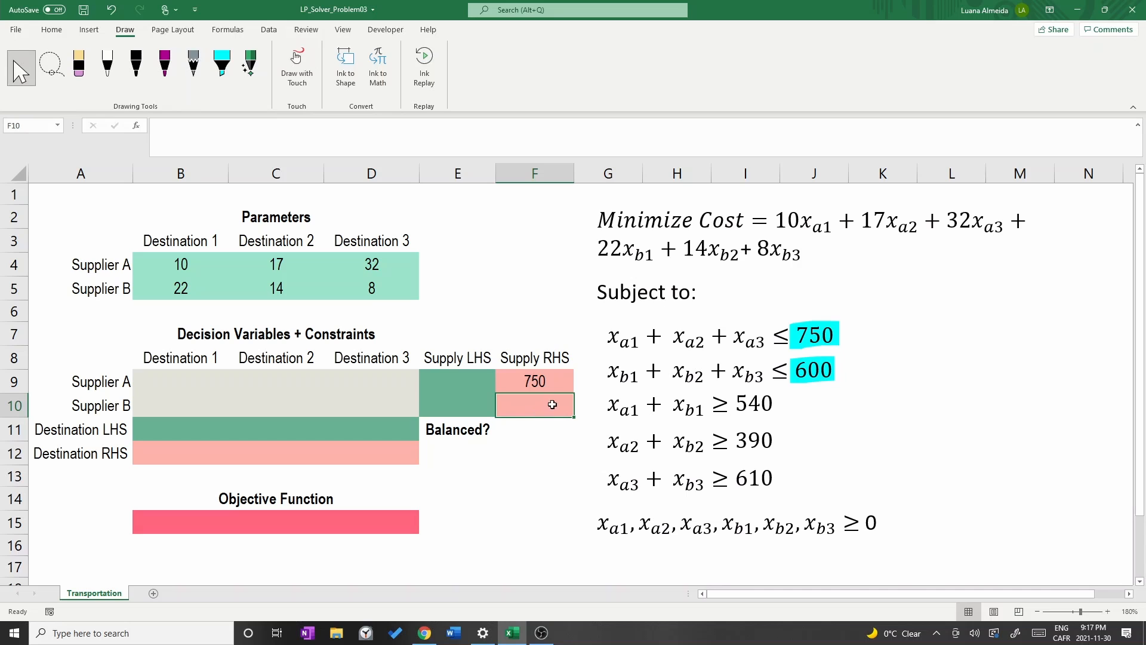
type("600")
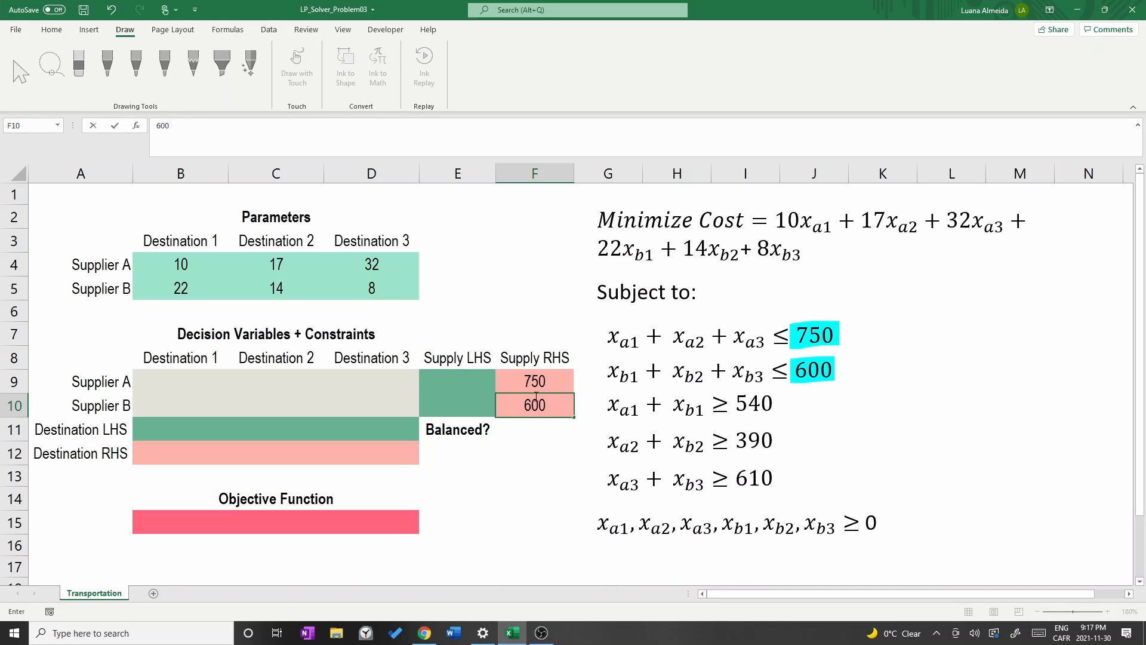
left_click(149, 454)
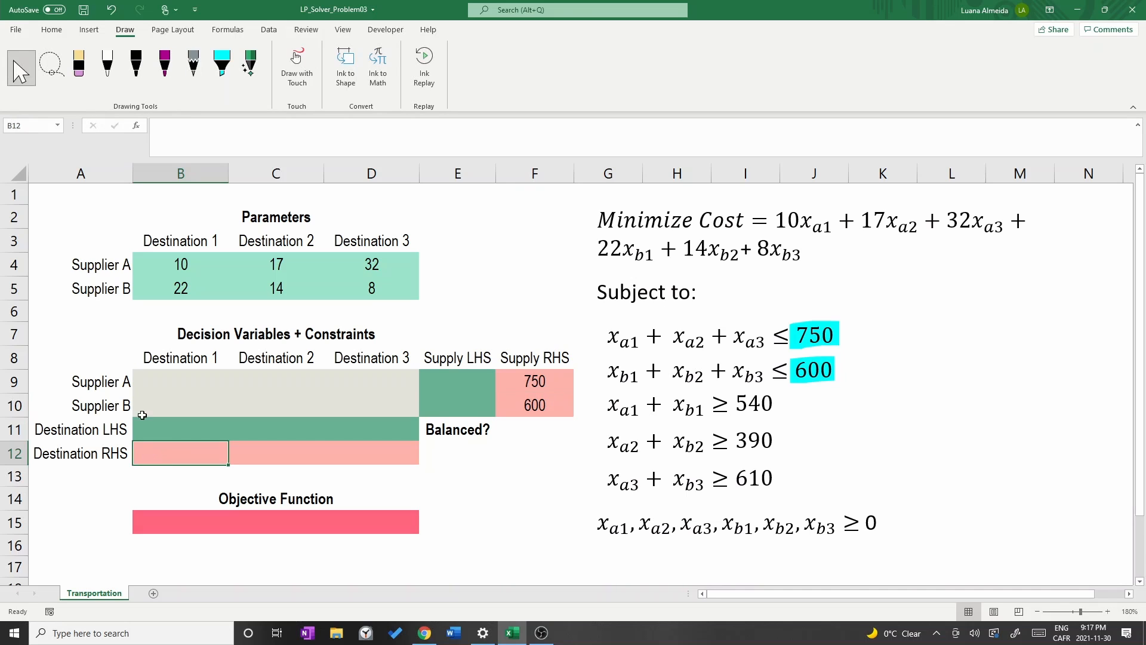
Highlight 540 in the third constraint and enter 540 as Destination 1's RHS in B12.
left_click(222, 61)
left_click_drag(736, 404, 776, 406)
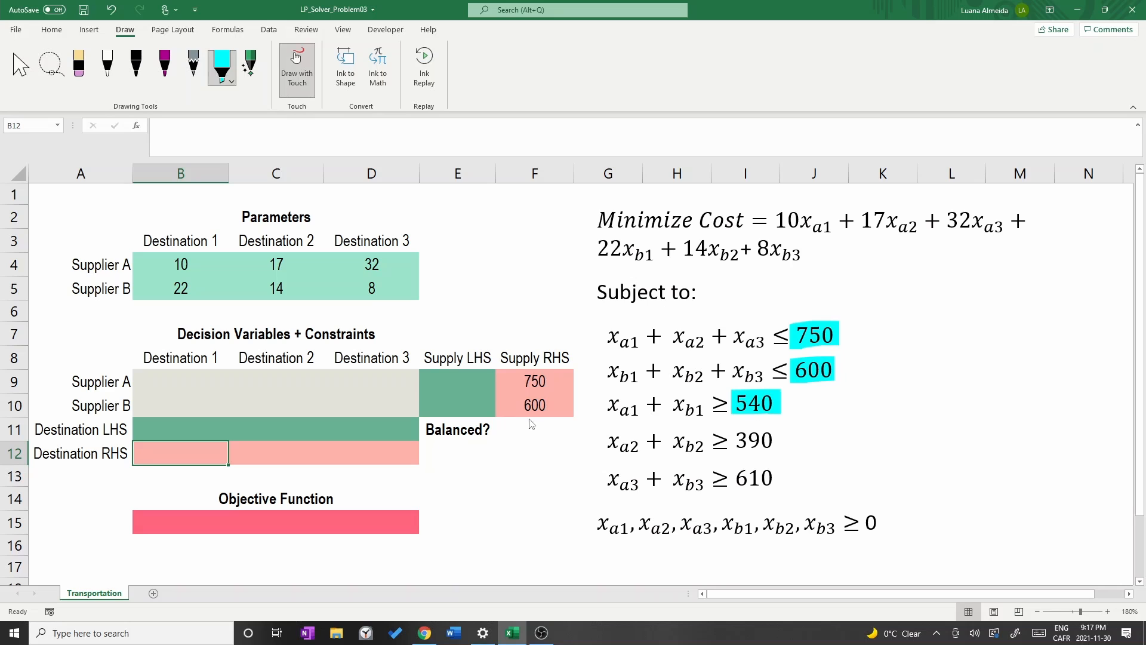
left_click(297, 56)
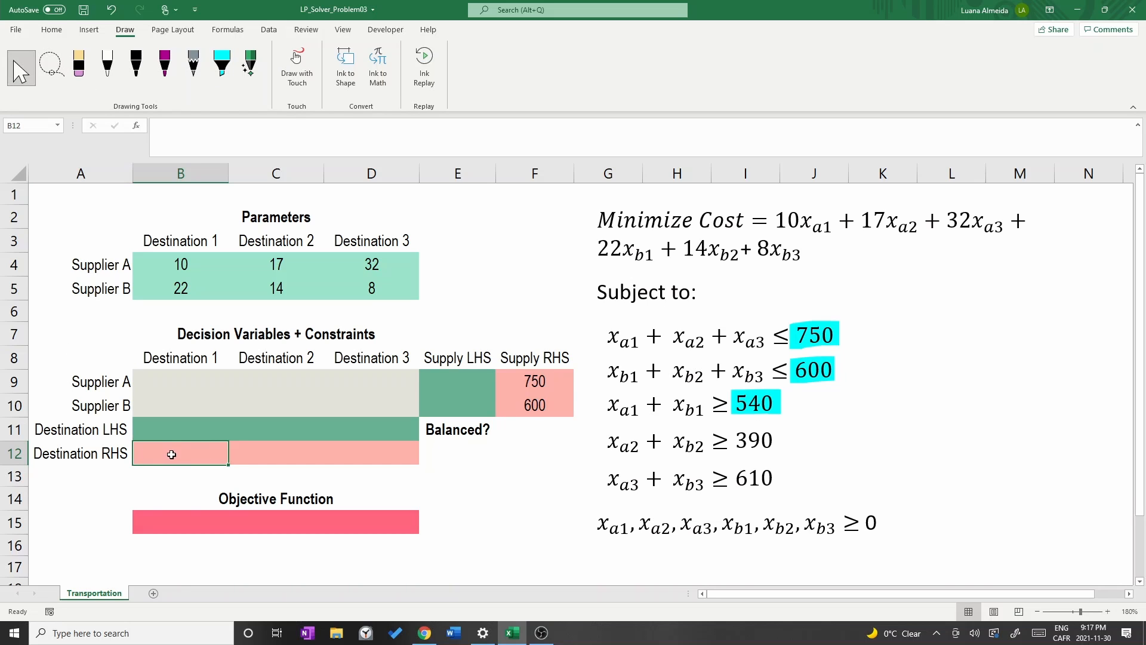
type("540")
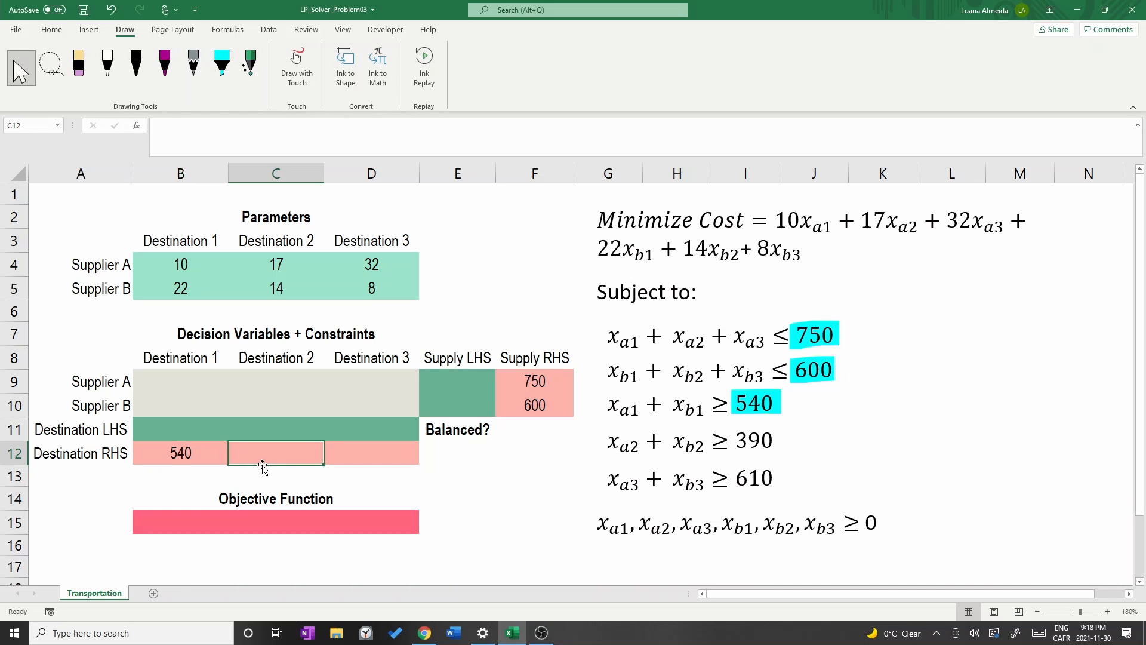
left_click(263, 461)
Highlight 390 in the fourth constraint and enter 390 as Destination 2's RHS in C12.
left_click(223, 70)
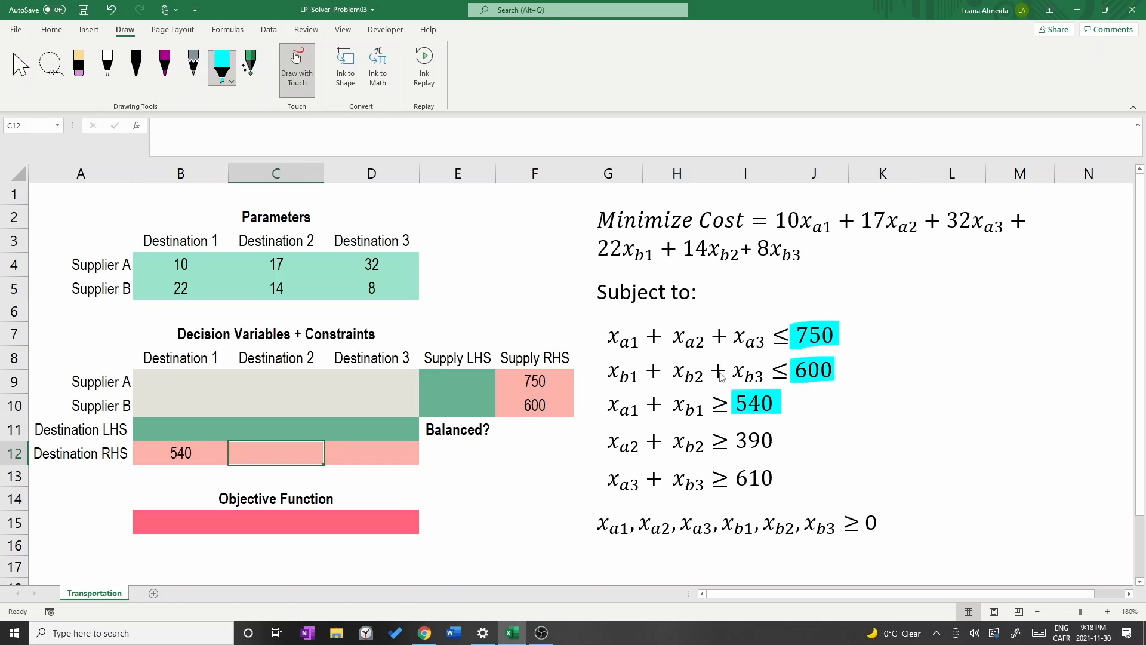
mouse_move(733, 445)
left_mouse_down()
mouse_move(765, 429)
mouse_move(774, 442)
left_mouse_up()
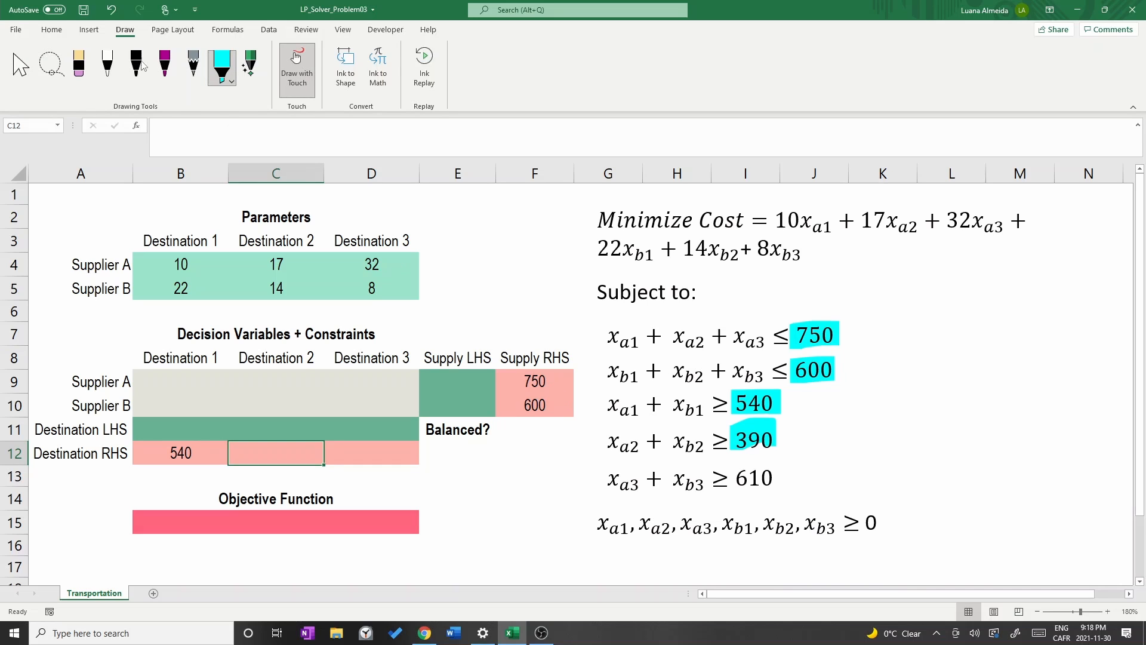
left_click(21, 67)
type("390")
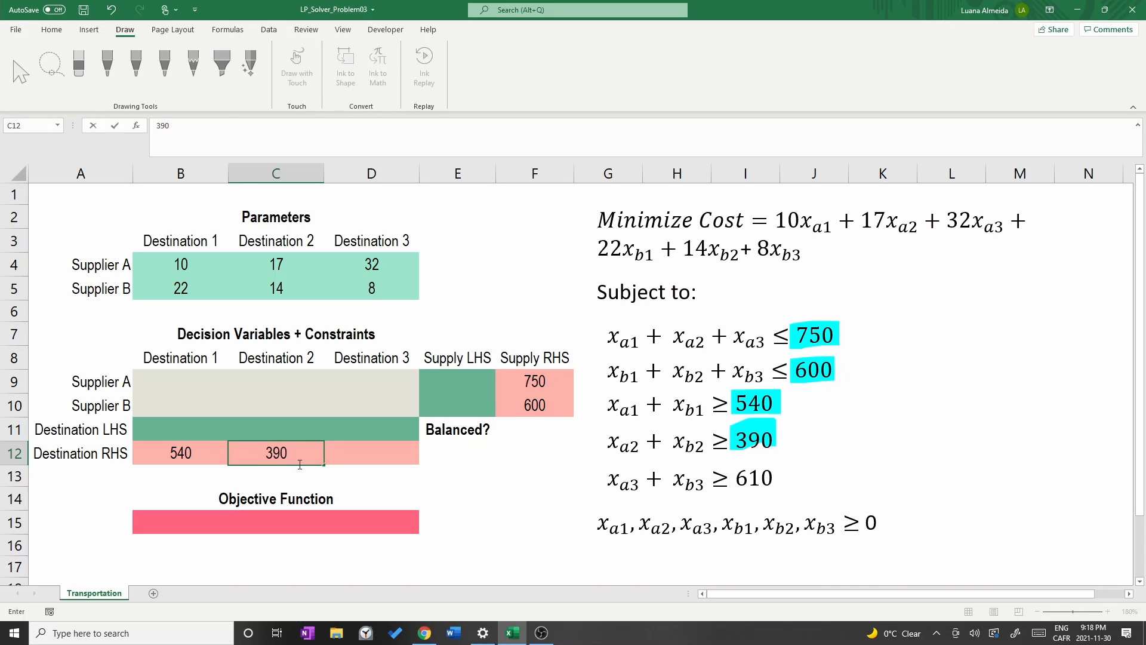
left_click(358, 459)
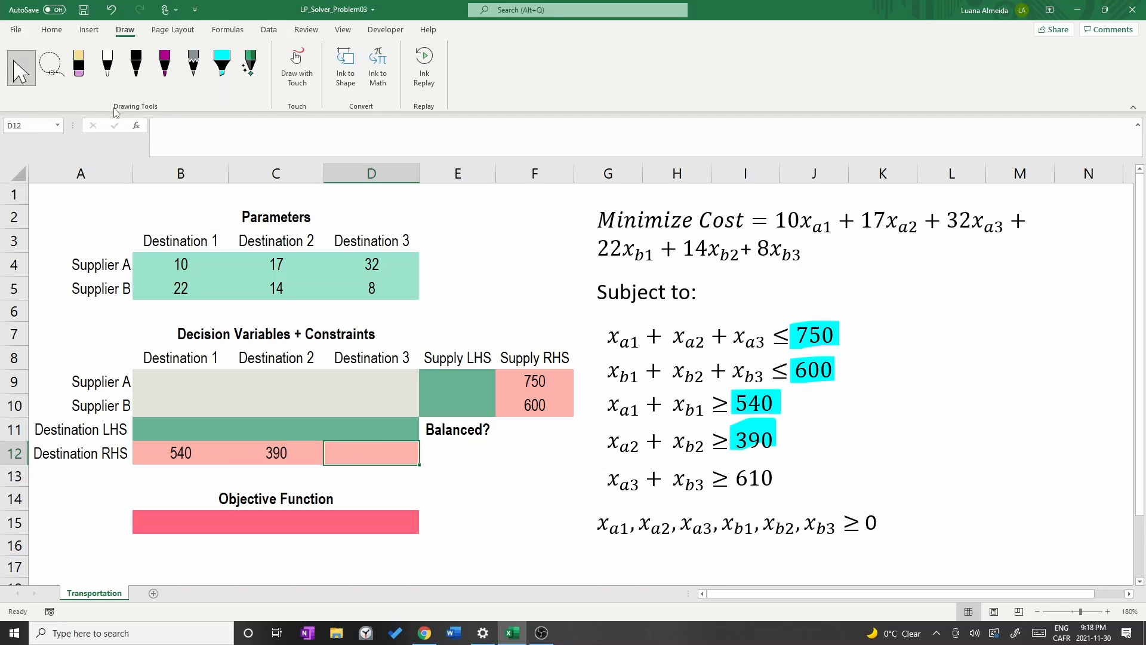
Highlight 610 in the fifth constraint and enter 610 as Destination 3's RHS in D12.
left_click(223, 70)
left_click_drag(733, 478, 779, 477)
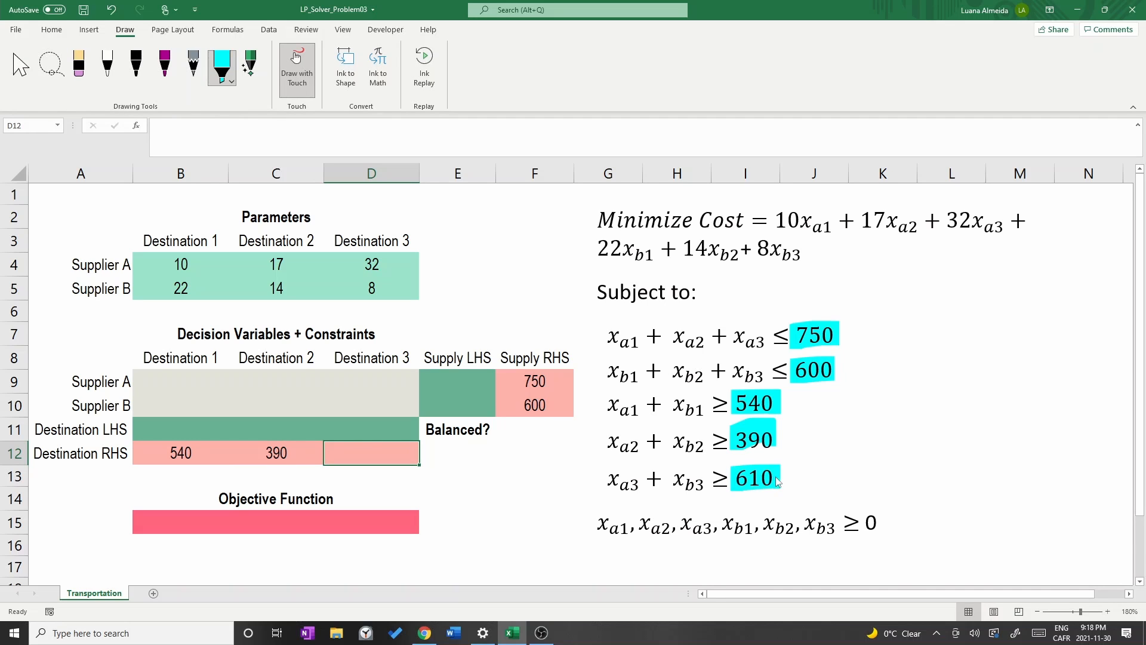
left_click(21, 67)
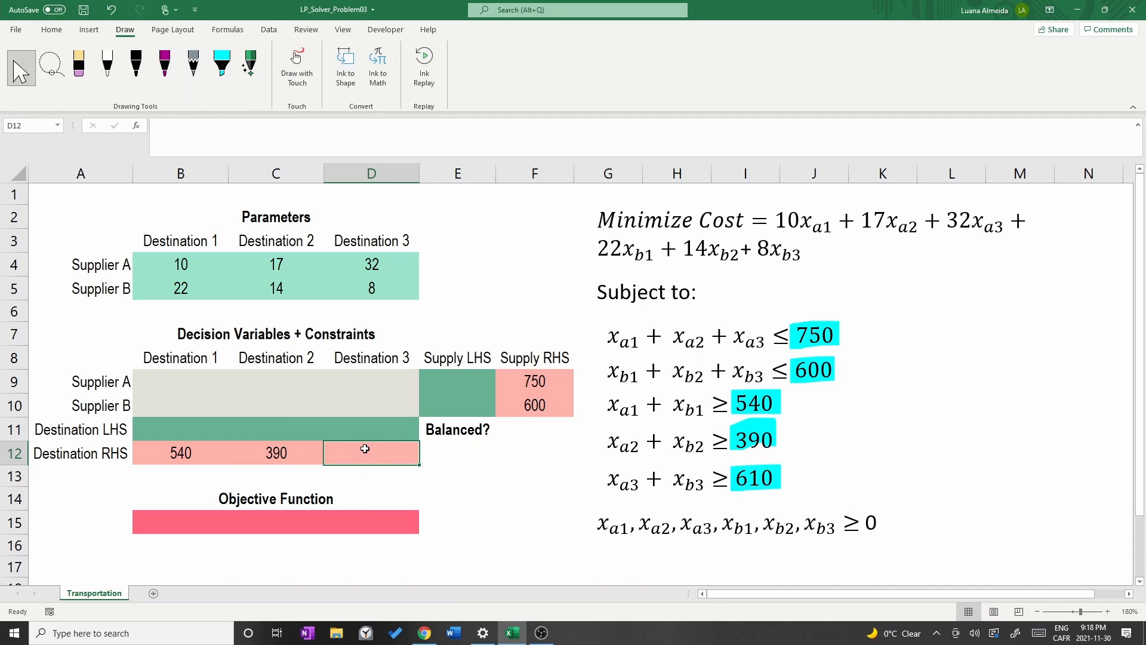
type("610")
key("Return")
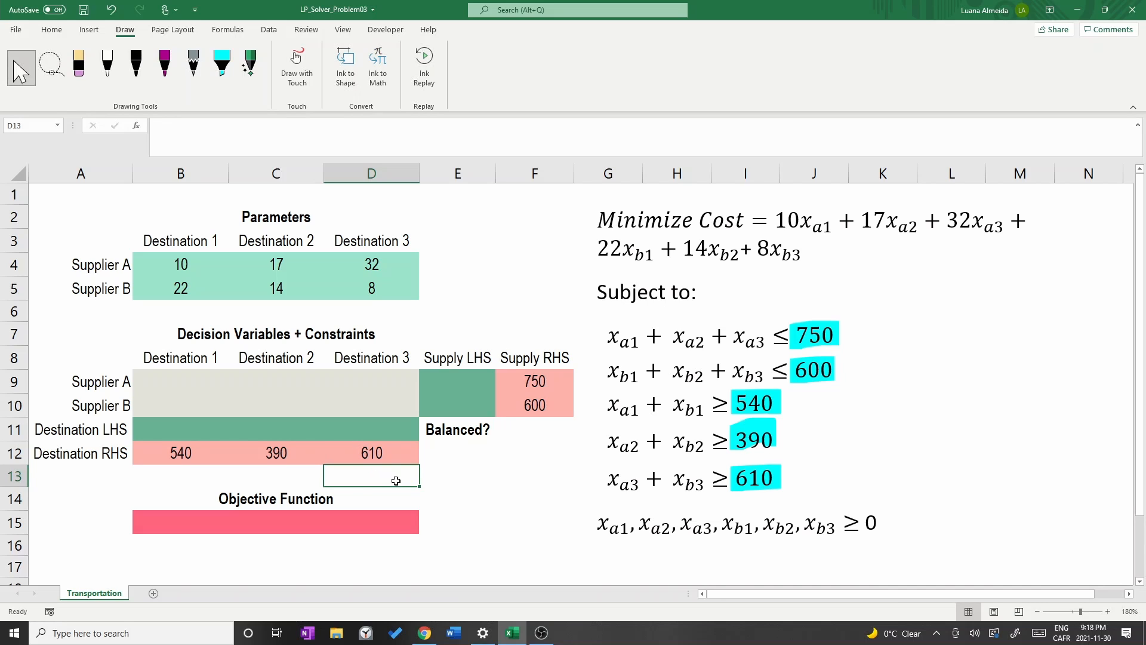
Total the supply values in F11 beside Balanced? with =SUM(F9:F10).
left_click(534, 435)
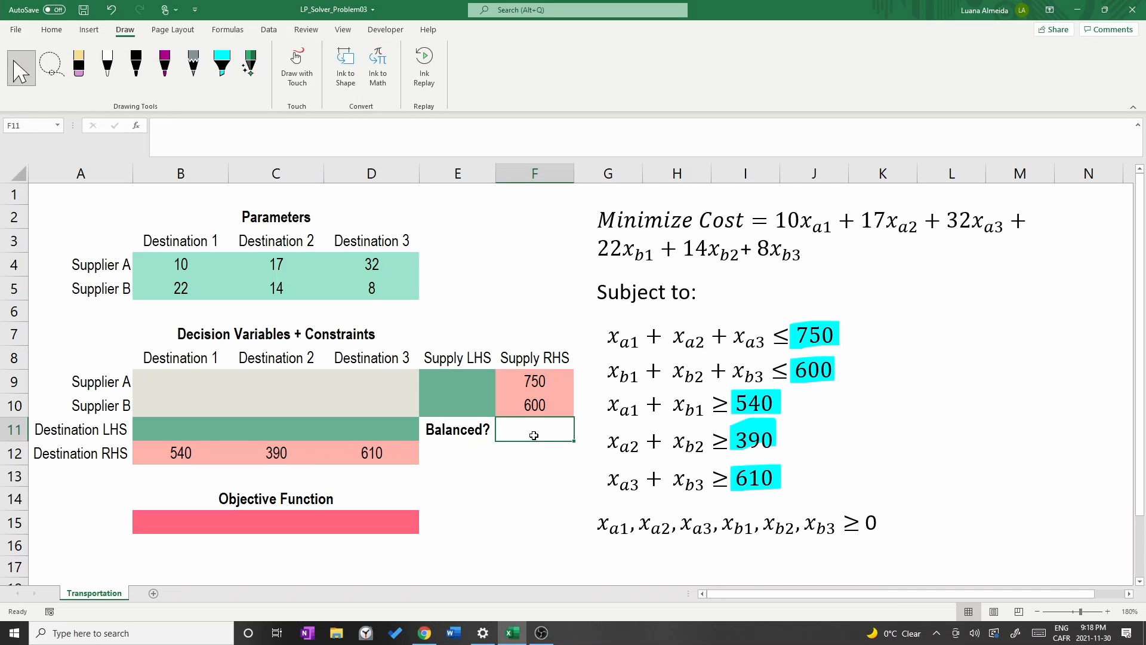
type("=s")
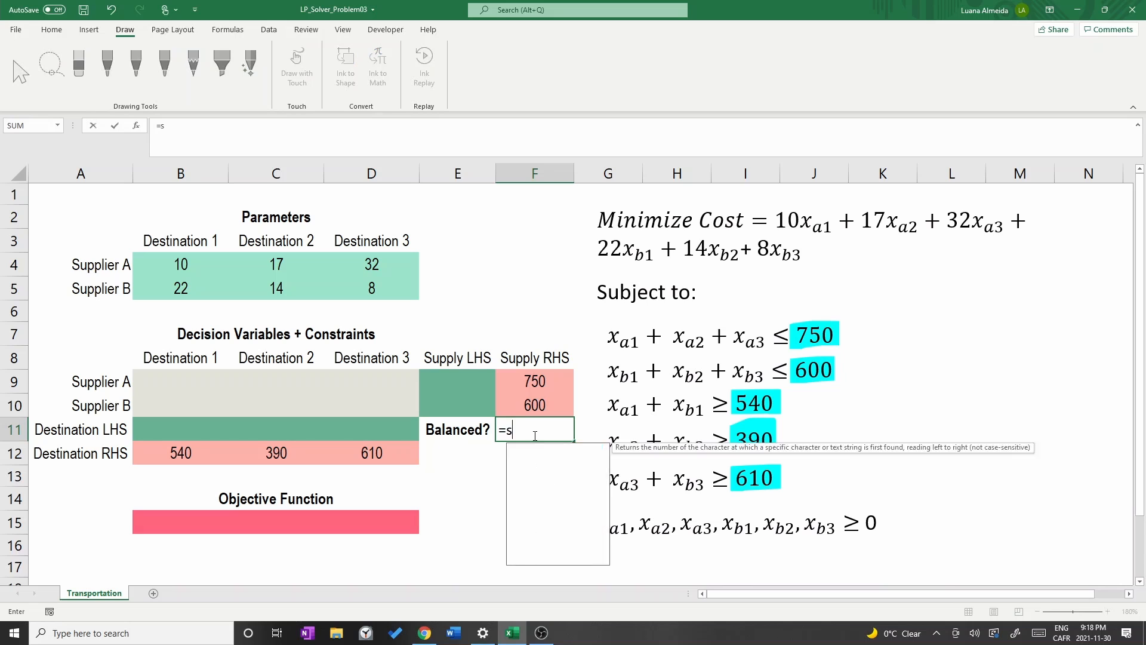
type("um(")
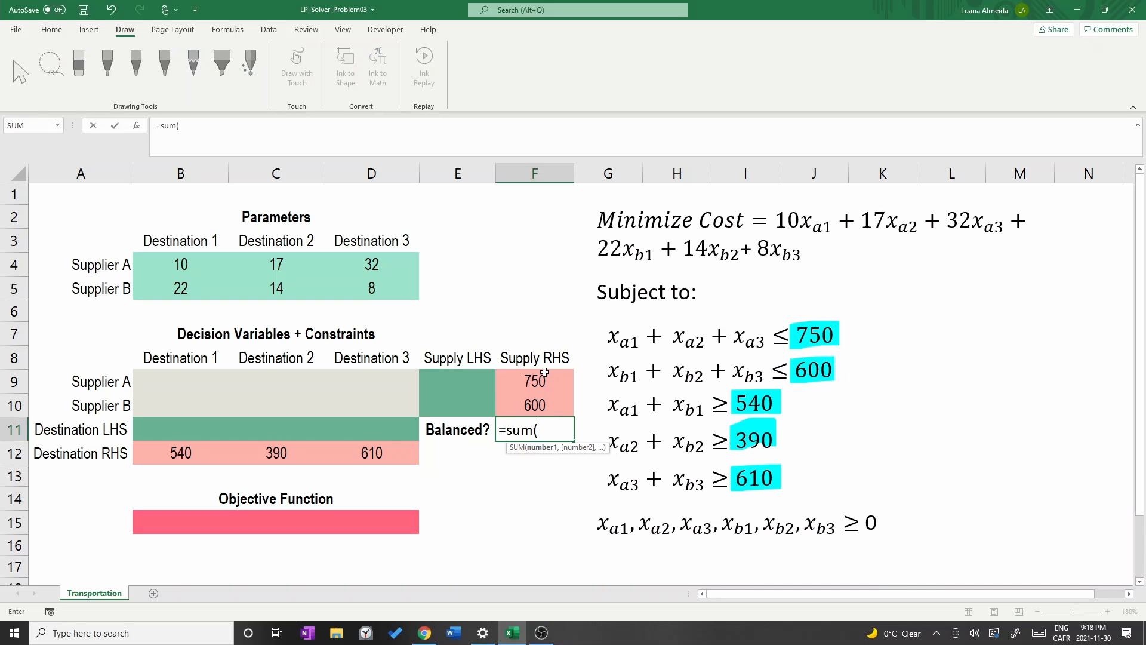
left_click_drag(544, 376, 538, 406)
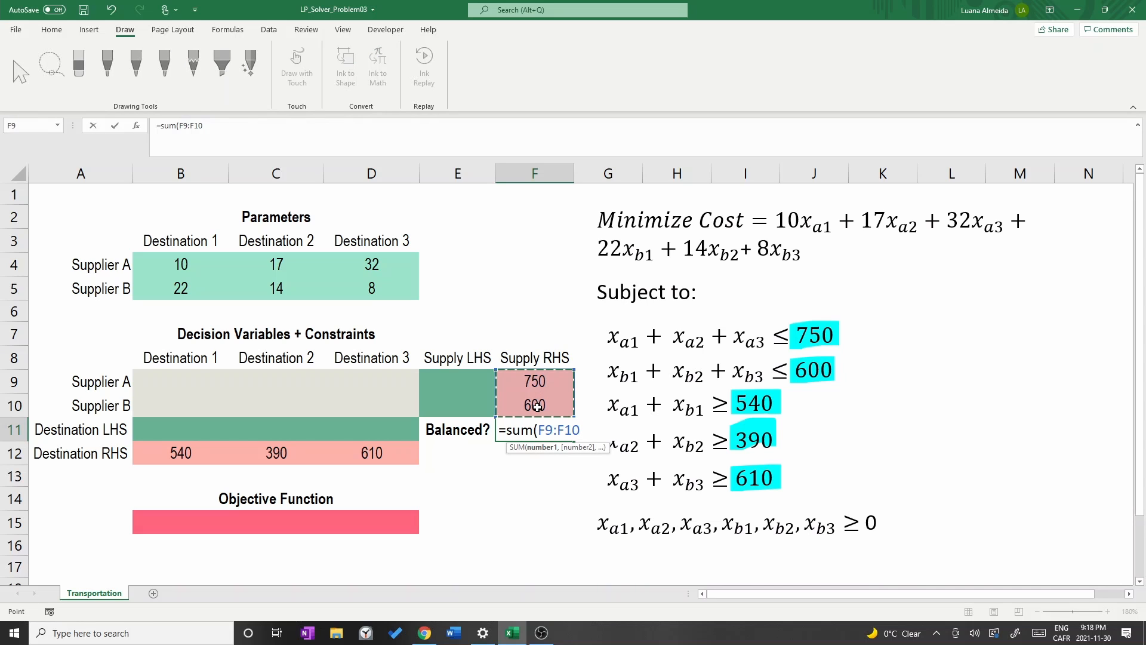
key("Return")
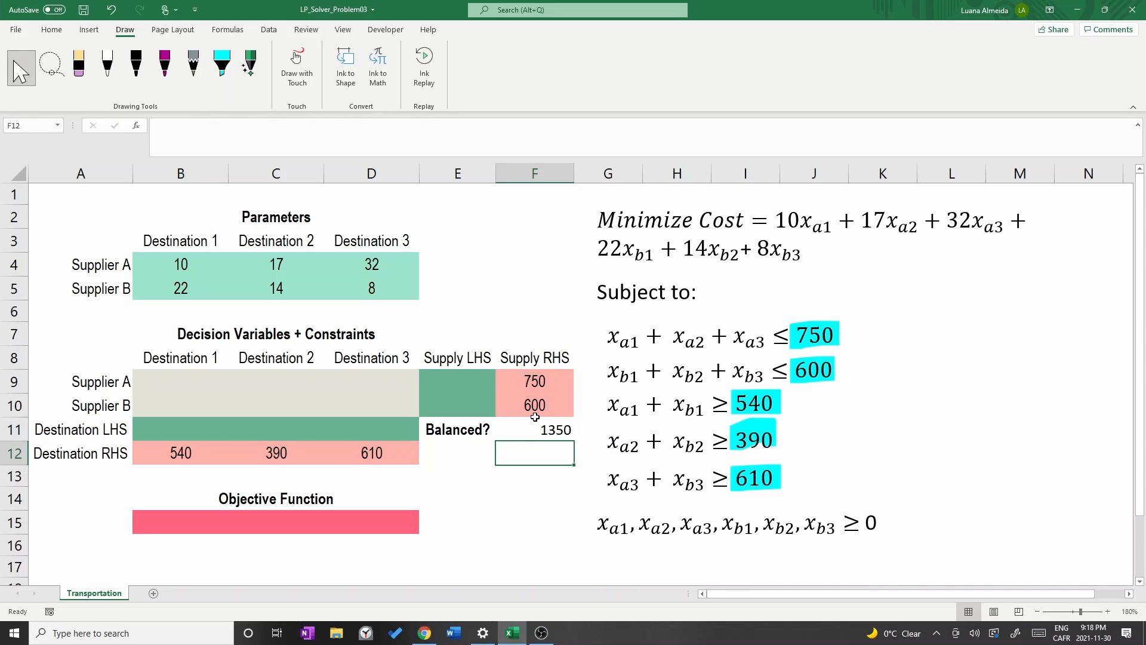
Total the destination demand values in E12 with =SUM(B12:D12) and compare both total formulas.
left_click(456, 455)
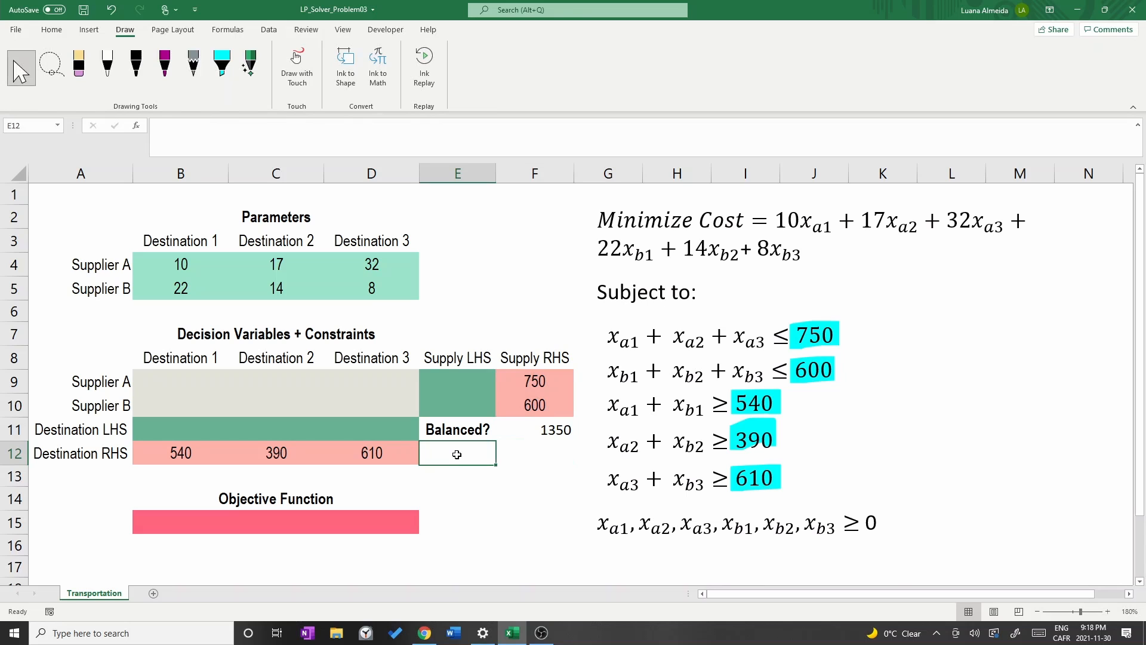
type("=")
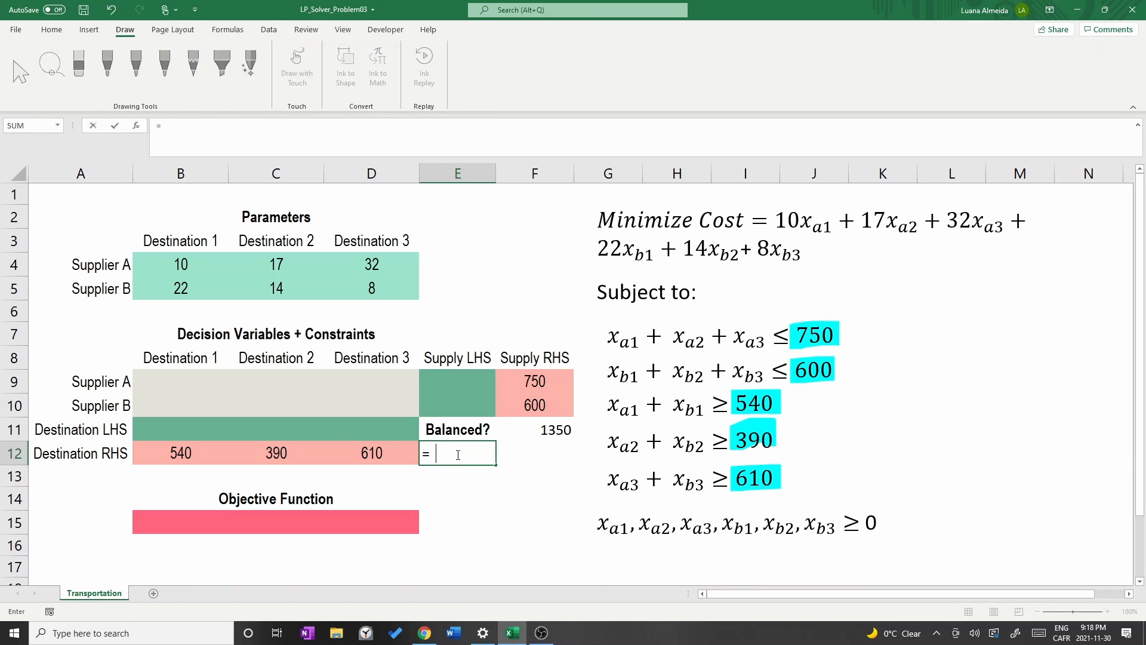
type("sum(")
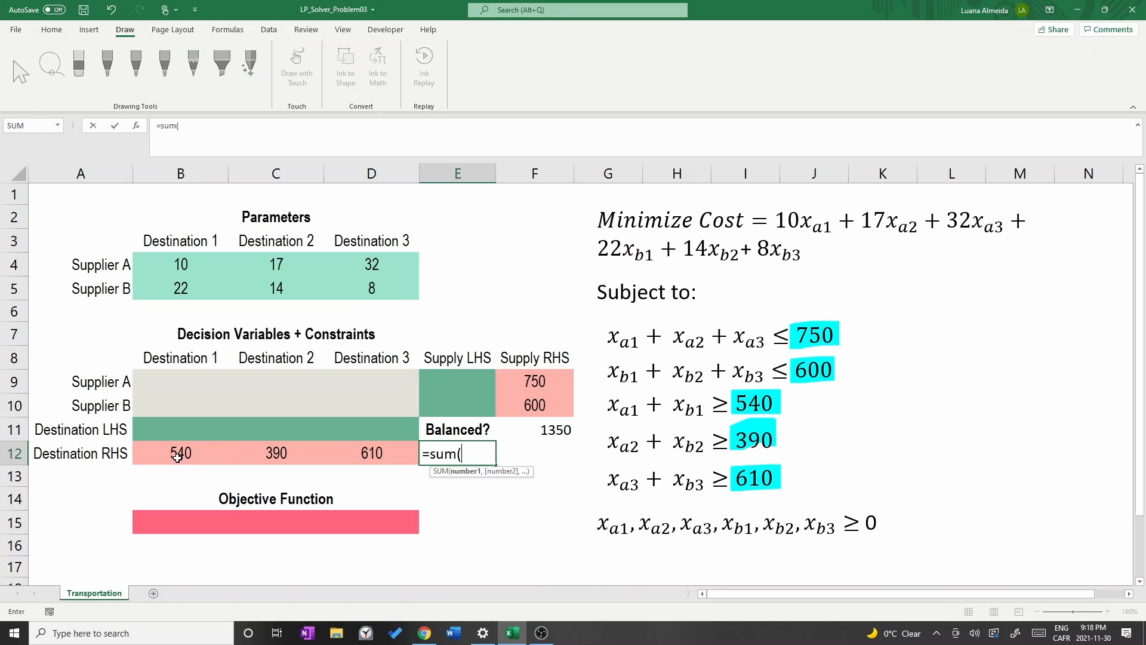
left_click_drag(179, 454, 374, 457)
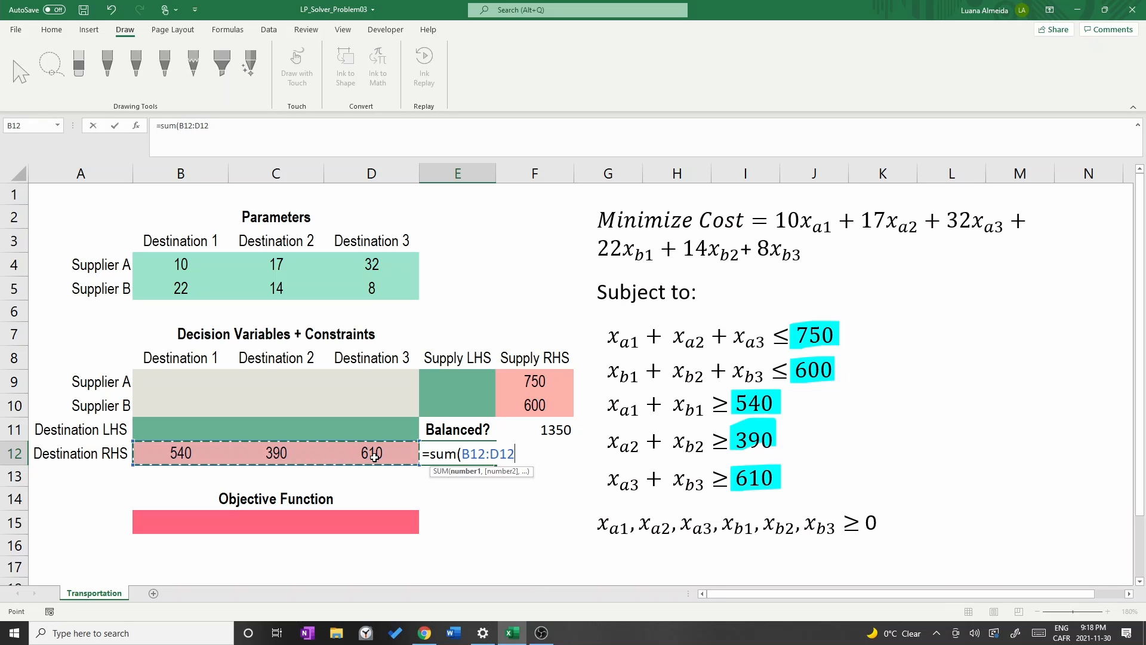
type(")")
key("Return")
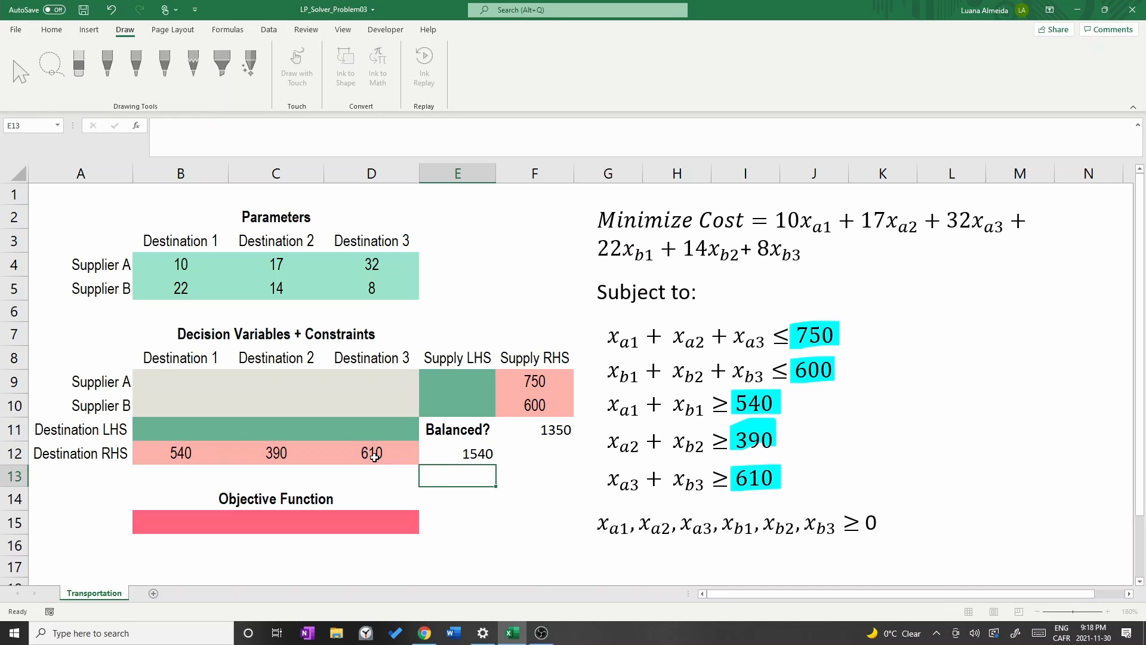
left_click(462, 455)
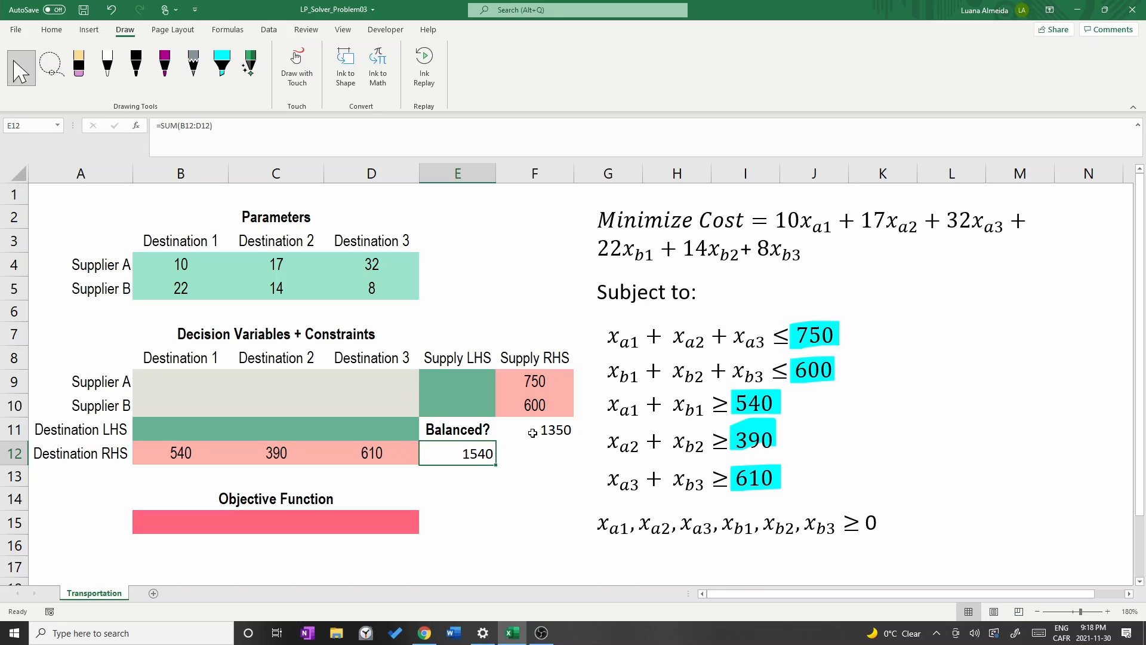
left_click(532, 432)
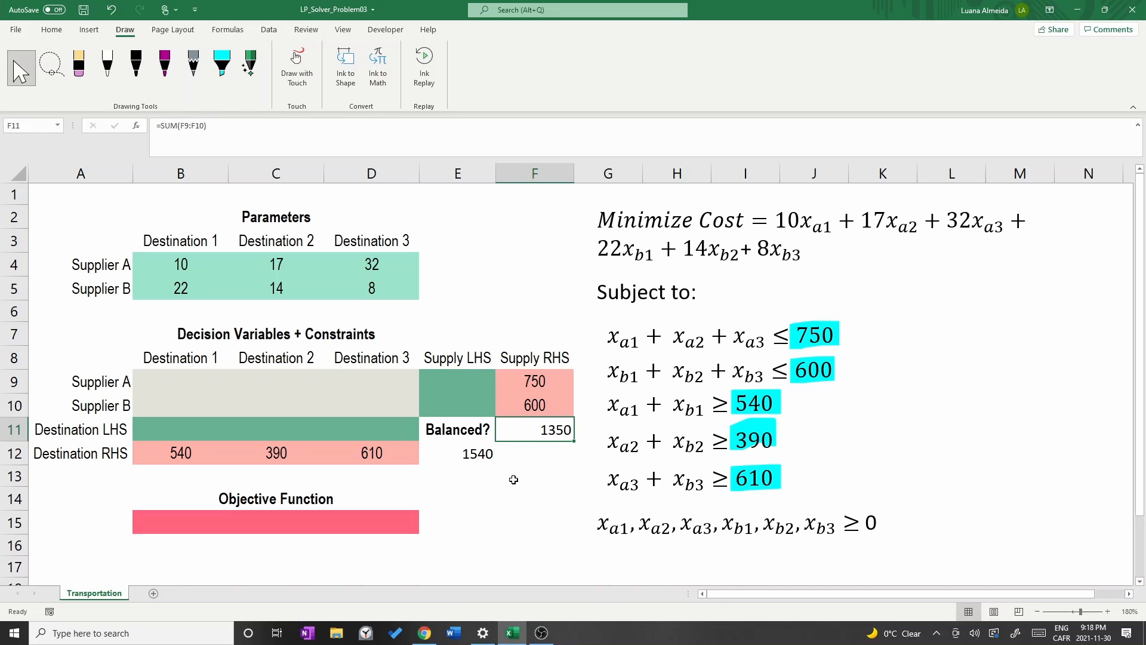
left_click(222, 65)
left_click(258, 182)
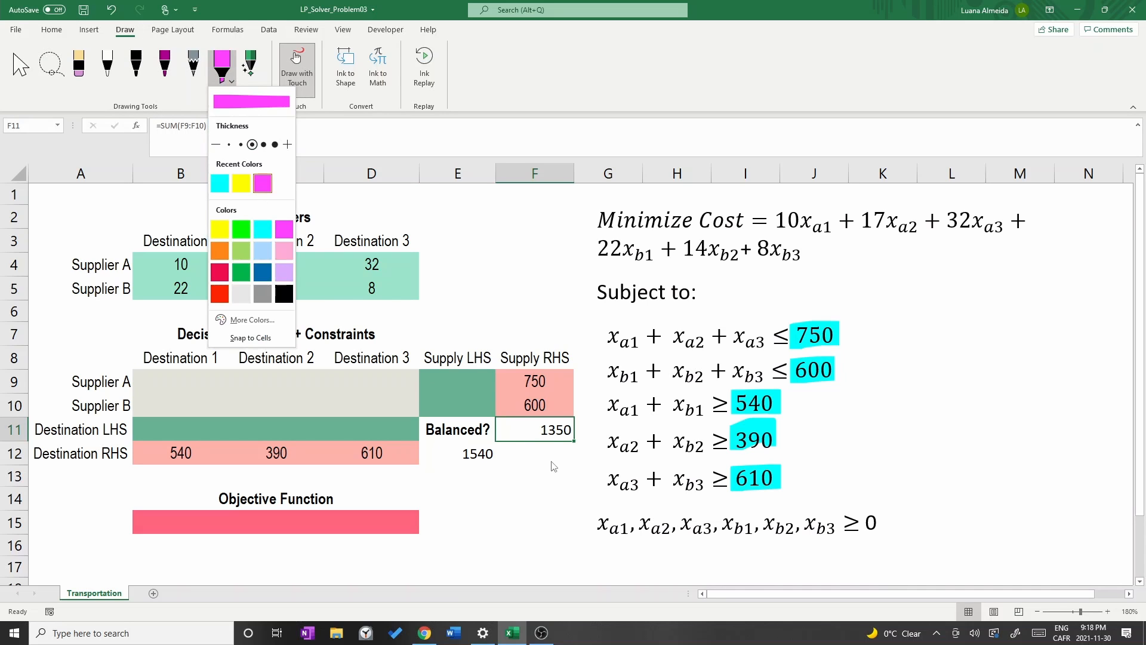
mouse_move(478, 475)
left_mouse_down()
mouse_move(478, 455)
mouse_move(578, 426)
left_mouse_up()
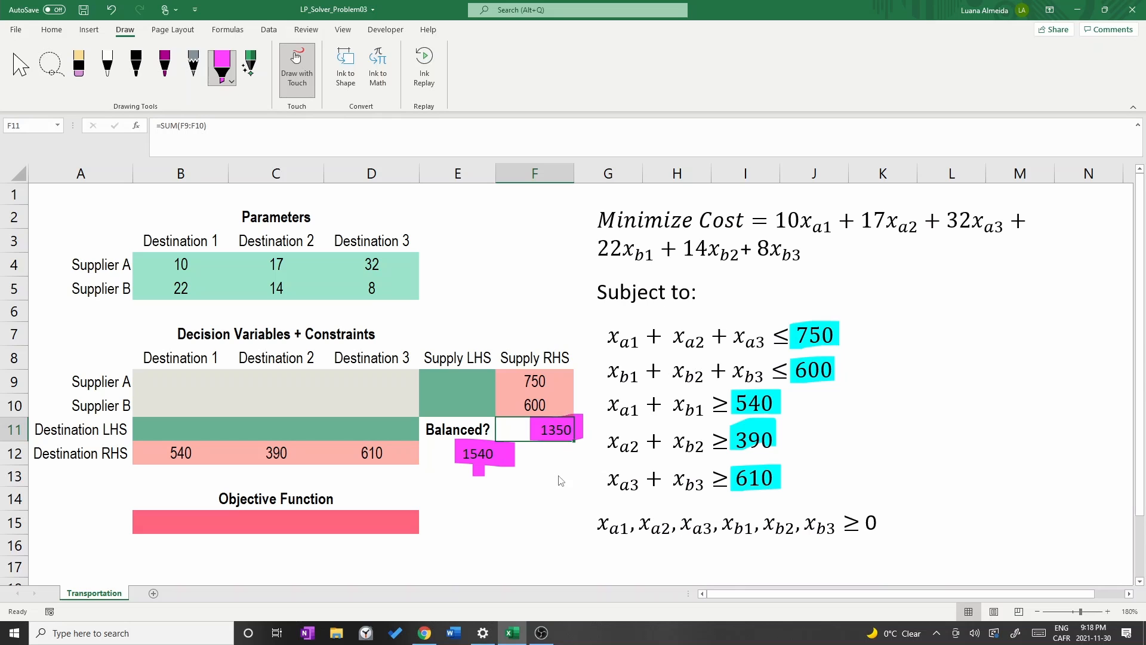
key("ctrl+z")
key("ctrl+z")
key("ctrl+z")
left_click(21, 67)
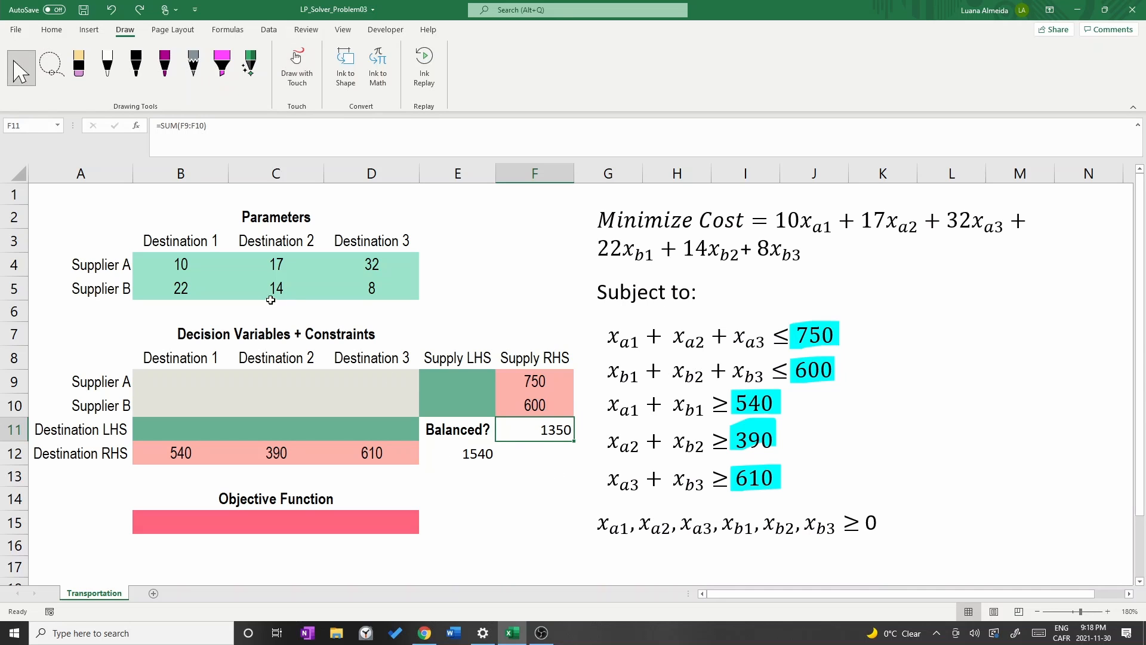
left_click(52, 30)
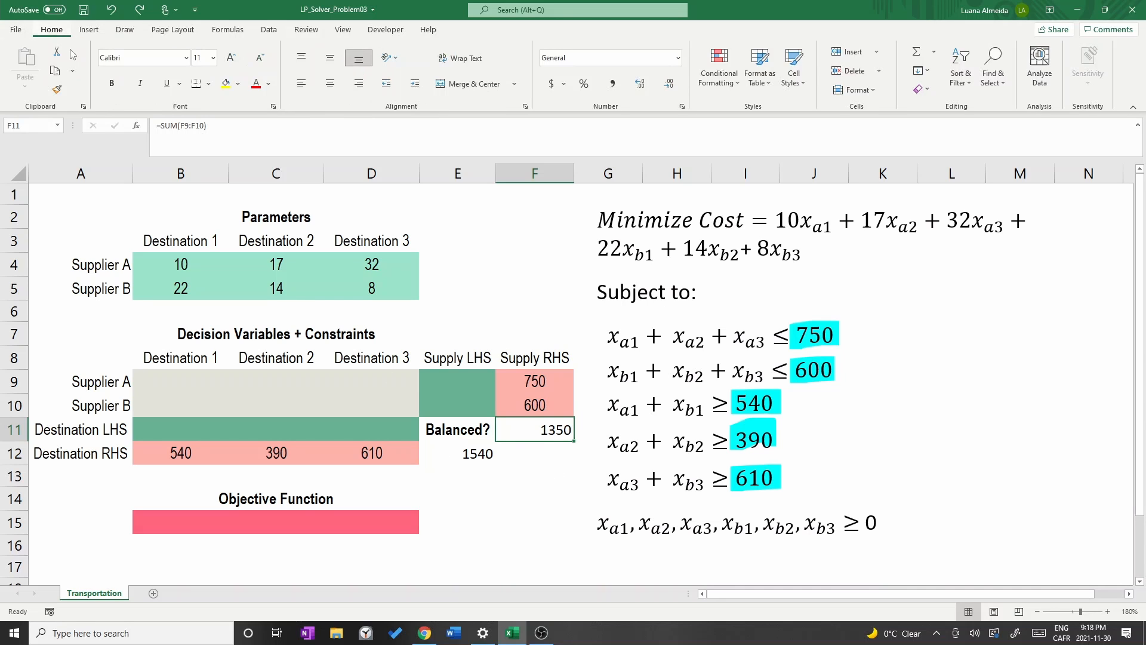
Insert a new row above the Decision Variables section and label it Dummy in A6.
left_click(12, 311)
right_click(13, 311)
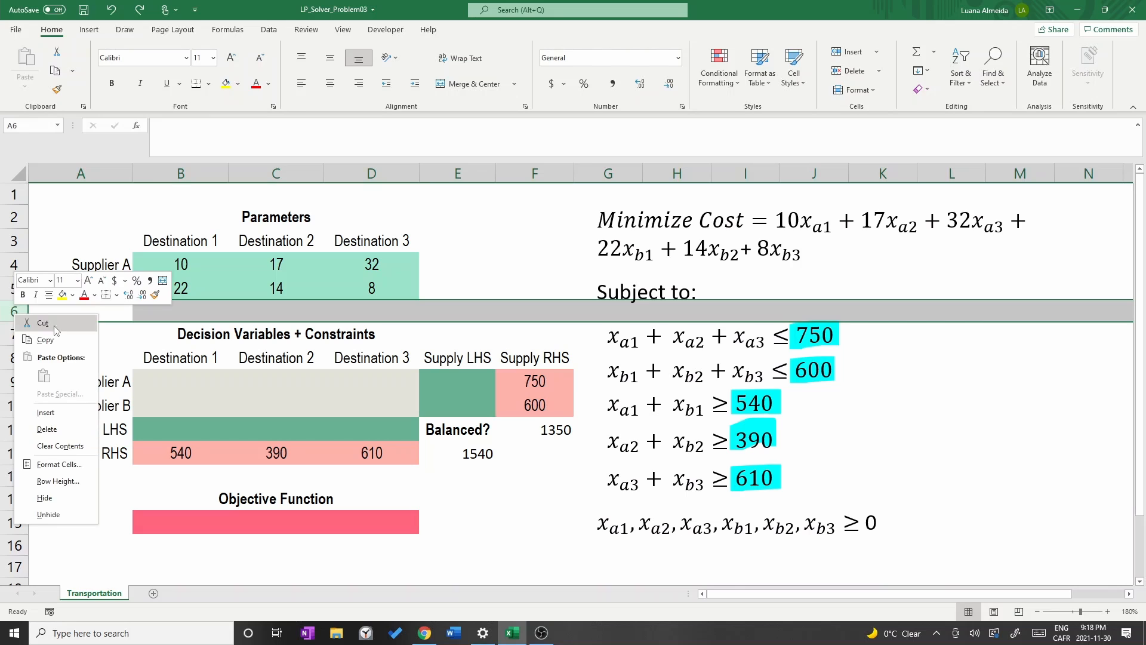
left_click(45, 413)
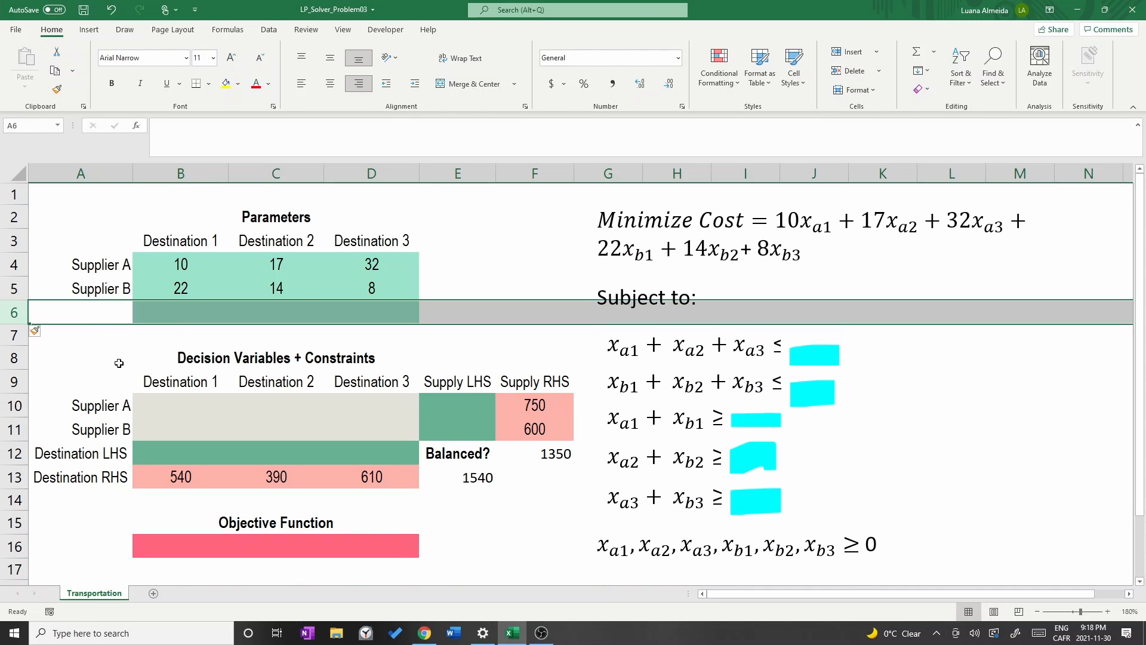
left_click(103, 312)
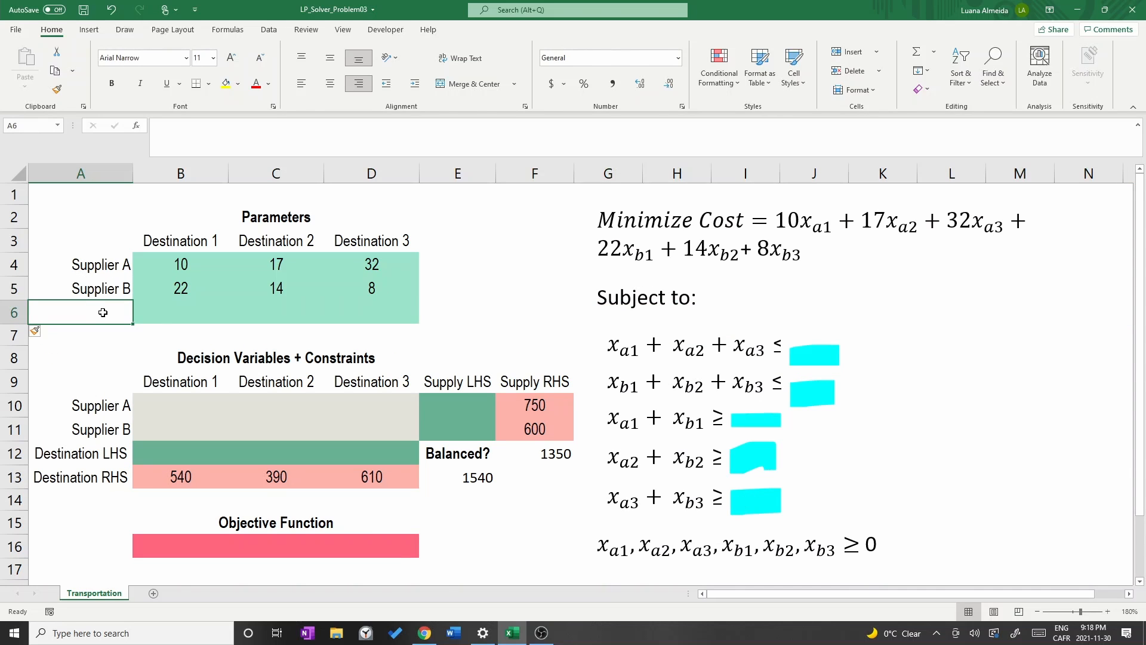
type("Dummy")
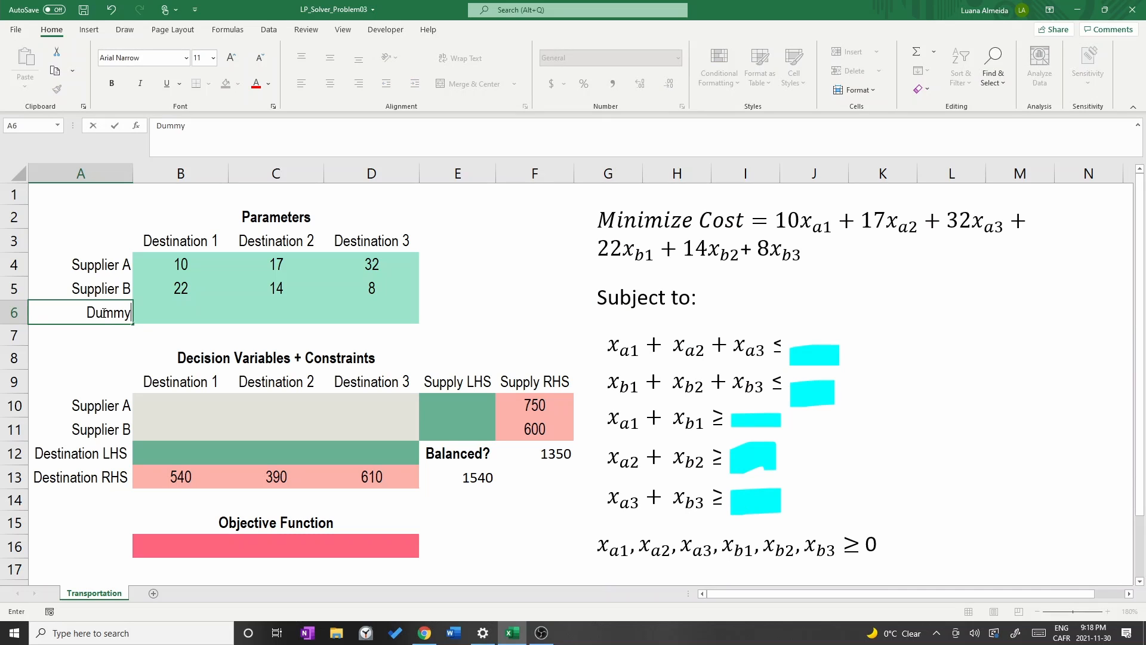
key("Tab")
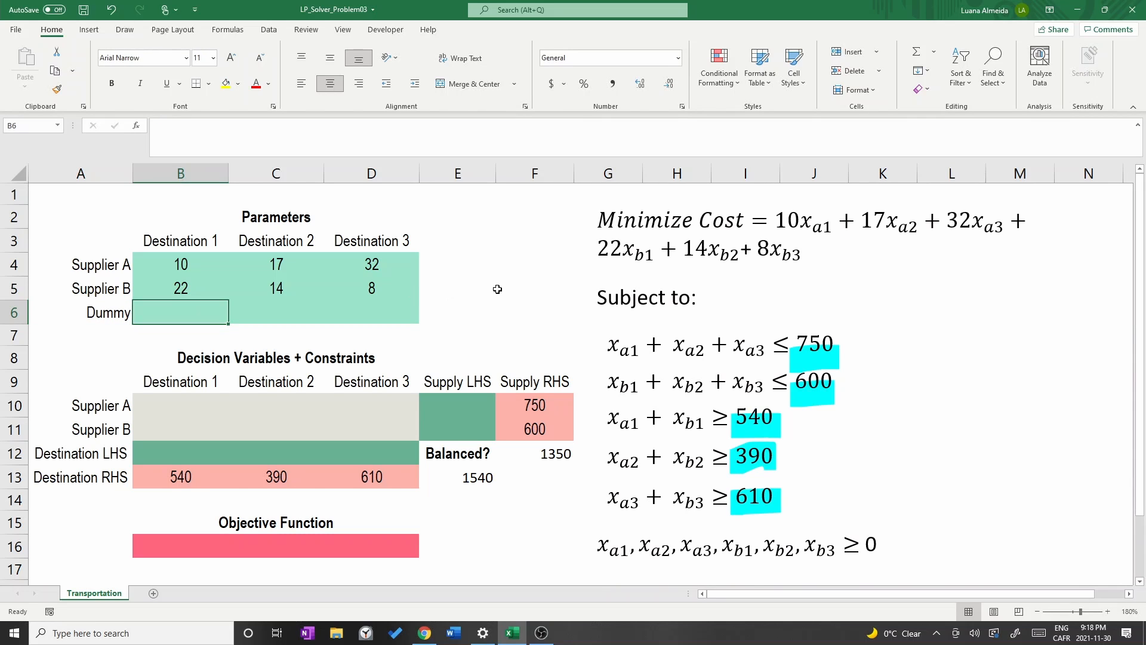
Enter zero costs for the Dummy supplier in B6, C6 and D6.
type("0")
key("Tab")
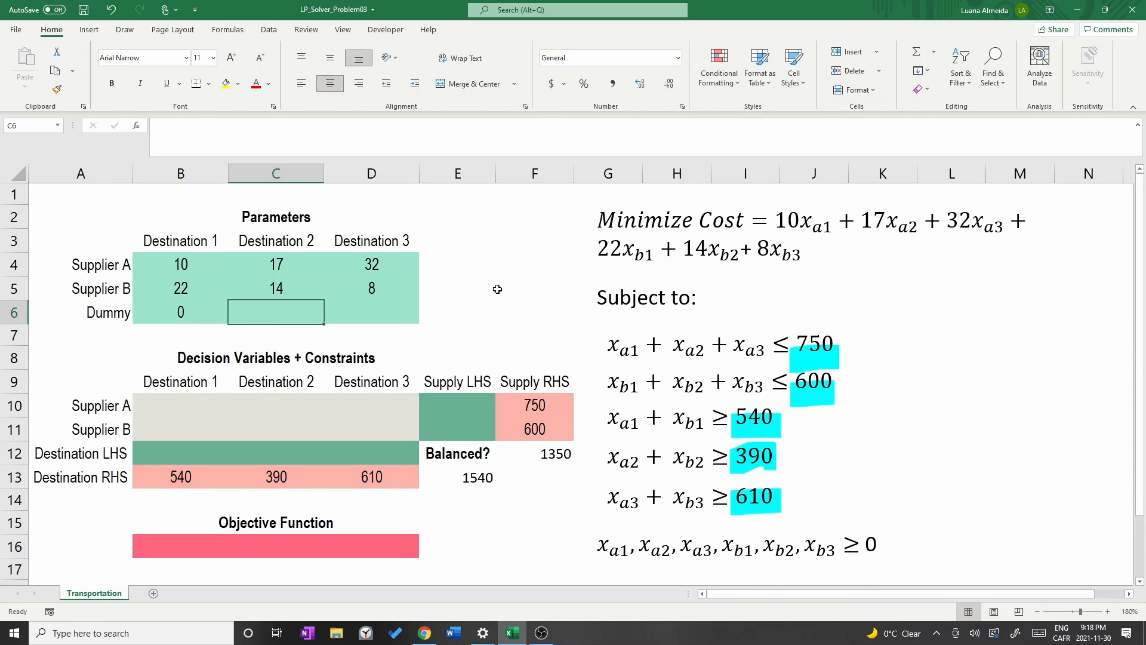
type("0")
key("Tab")
type("0")
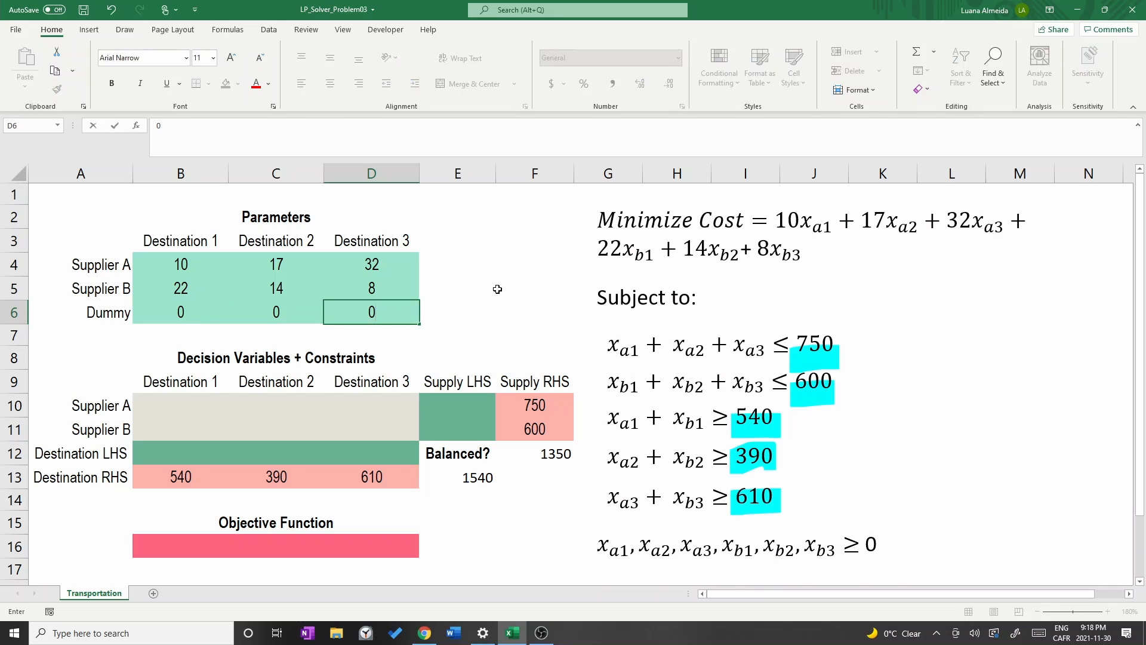
key("Tab")
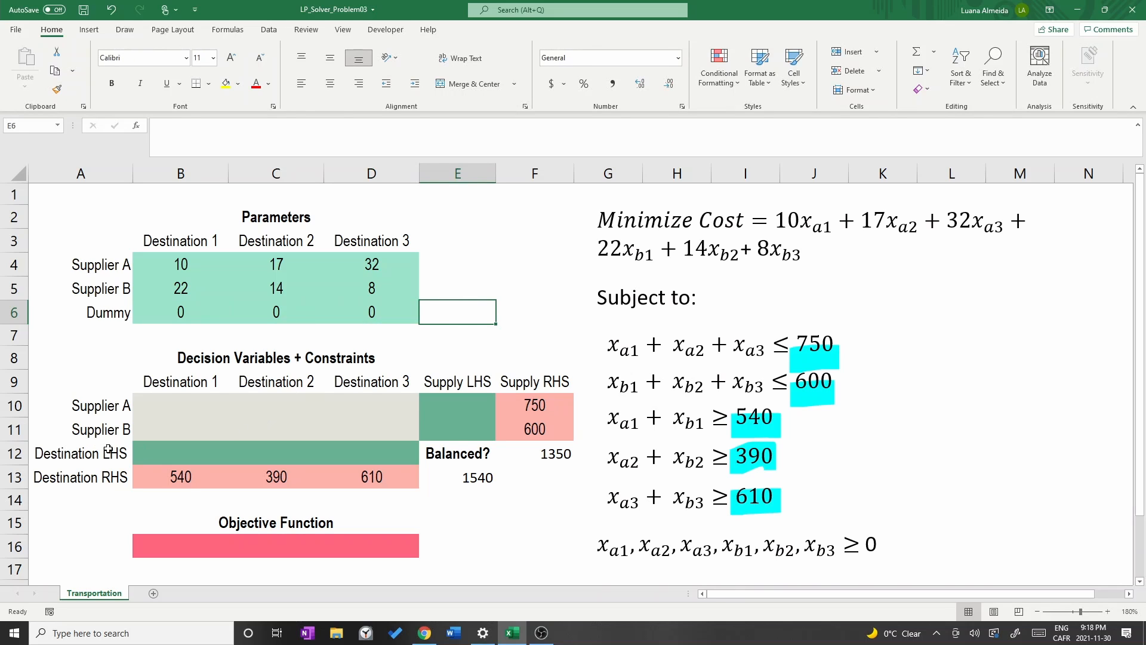
Insert a new row above Destination LHS and label it Dummy in A12.
left_click(16, 456)
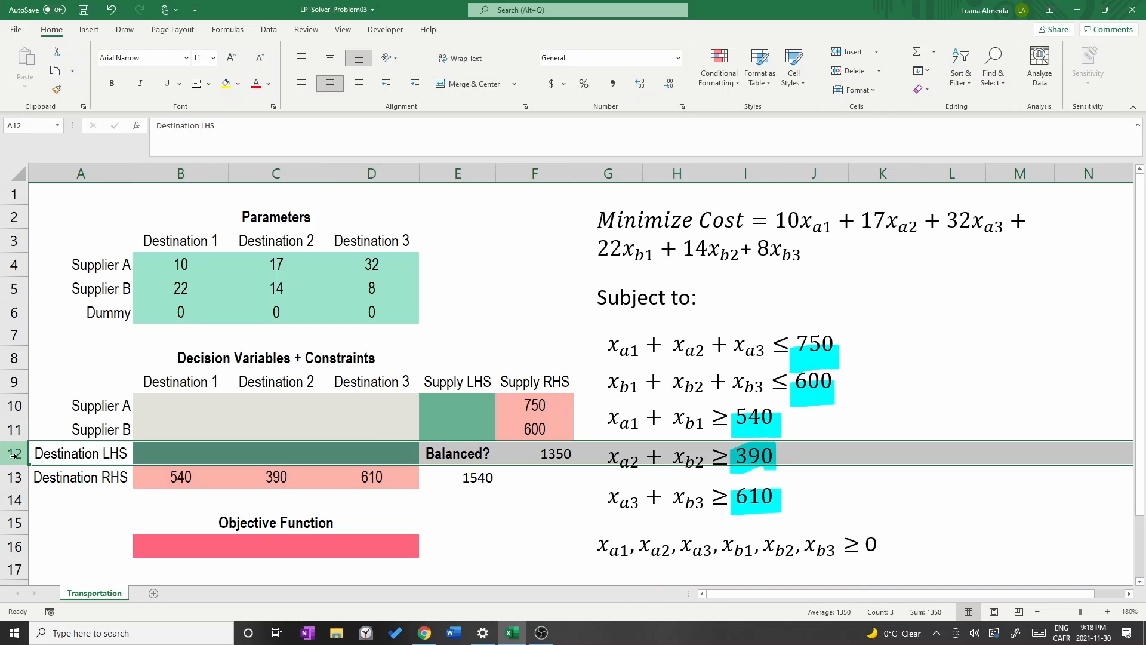
right_click(15, 455)
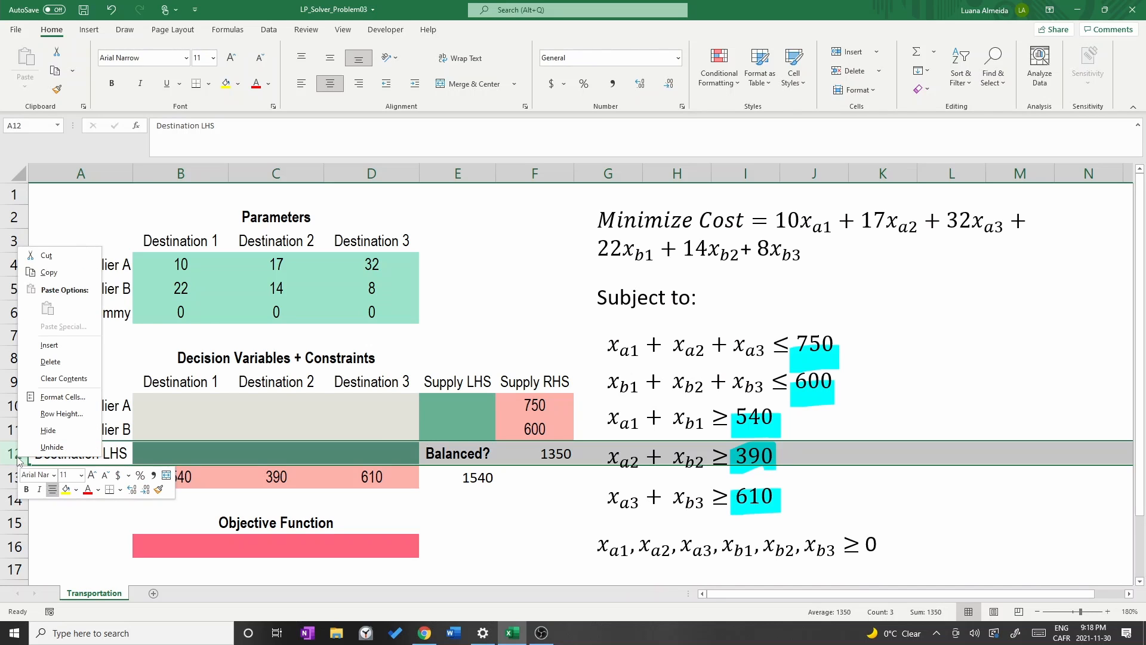
left_click(66, 345)
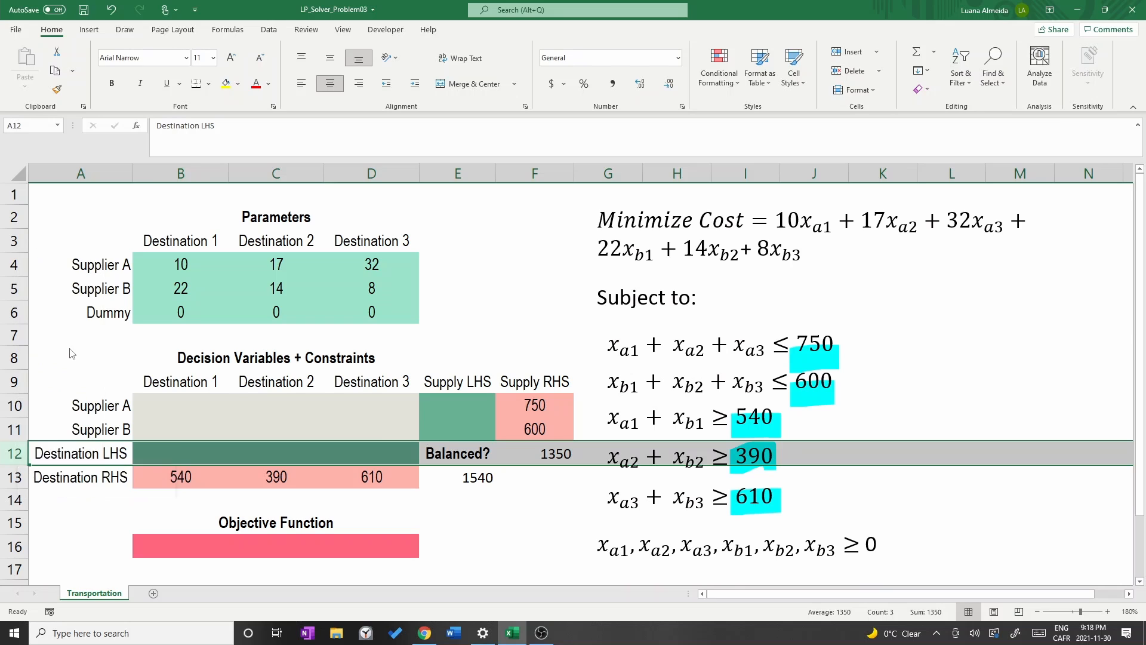
left_click(98, 452)
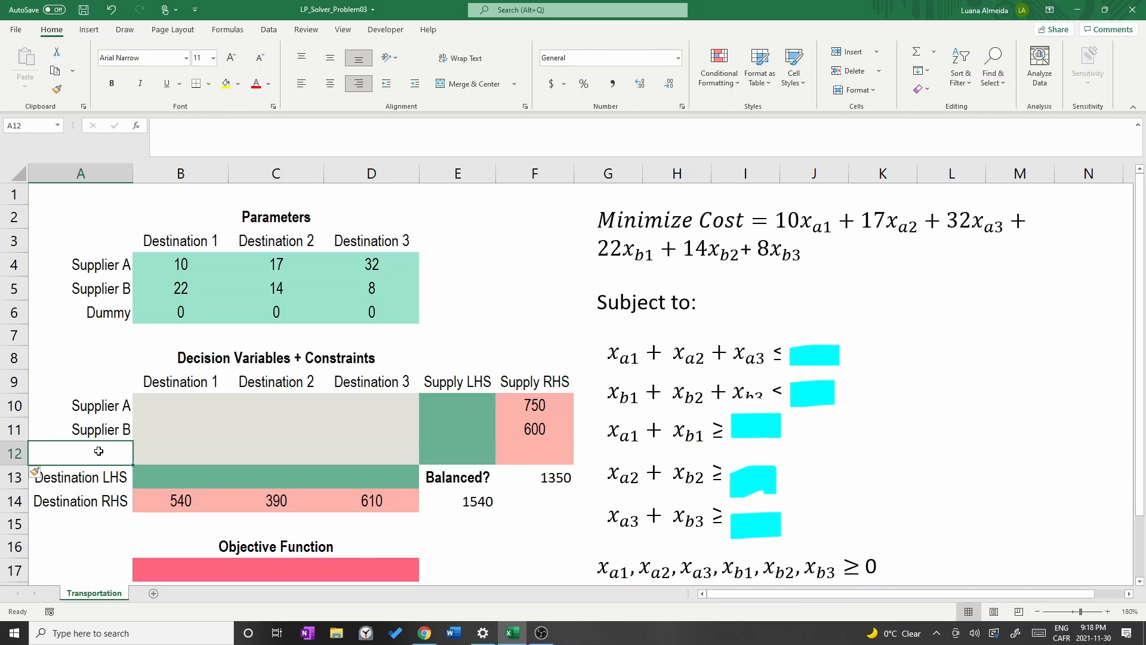
type("Dummy")
key("Tab")
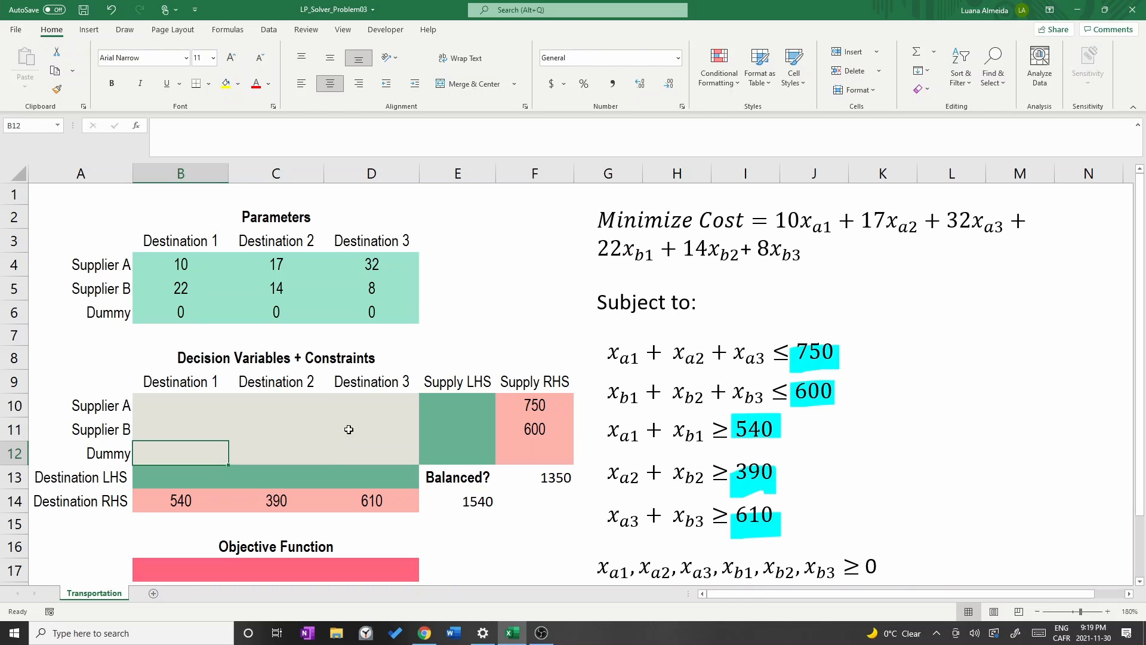
left_click(458, 405)
type("=")
key("Escape")
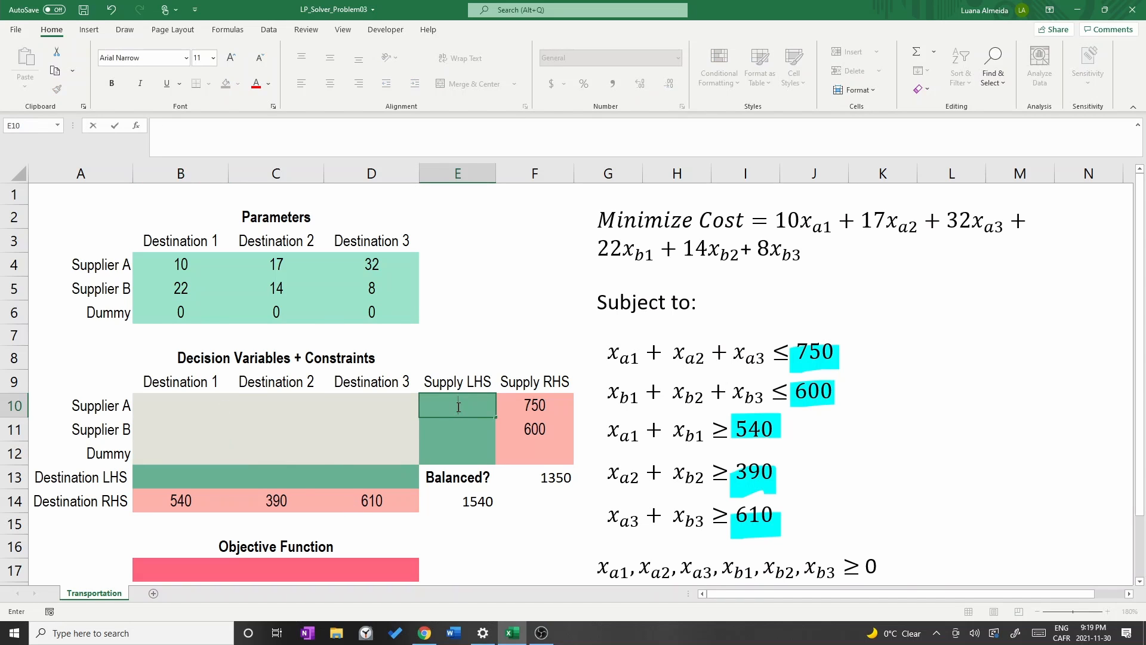
Enter 190 as the Dummy supplier's Supply RHS in F12.
left_click(542, 455)
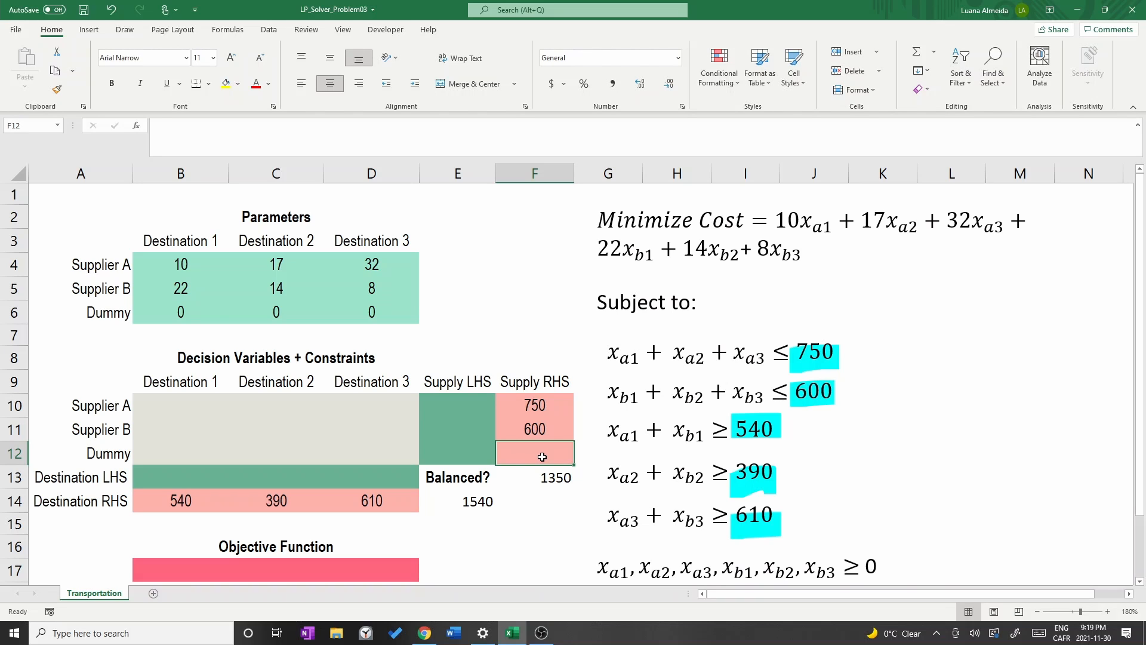
type("190")
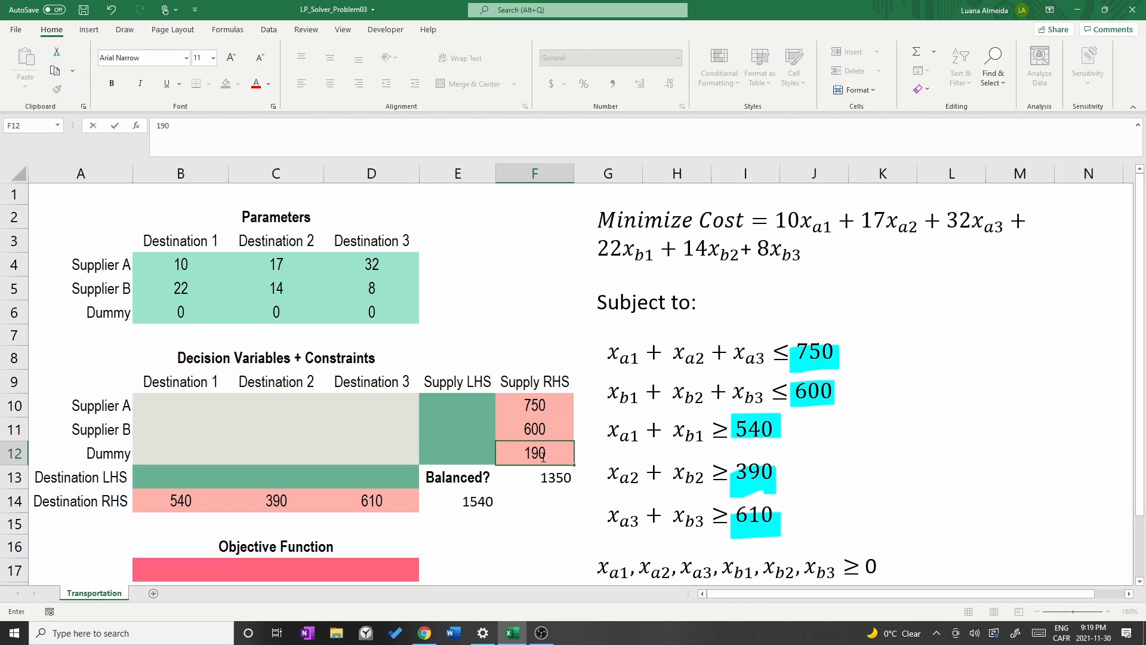
key("Return")
Extend the supply total beside Balanced? to =SUM(F10:F12) and compare it with the demand total.
double_click(546, 477)
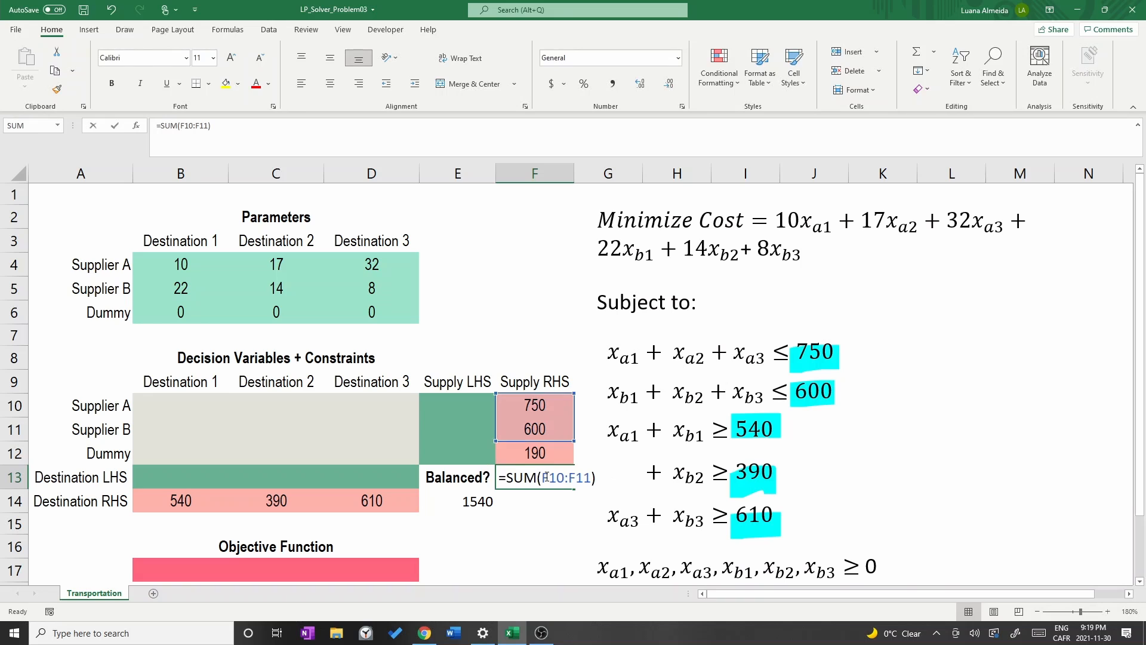
left_click_drag(574, 441, 568, 457)
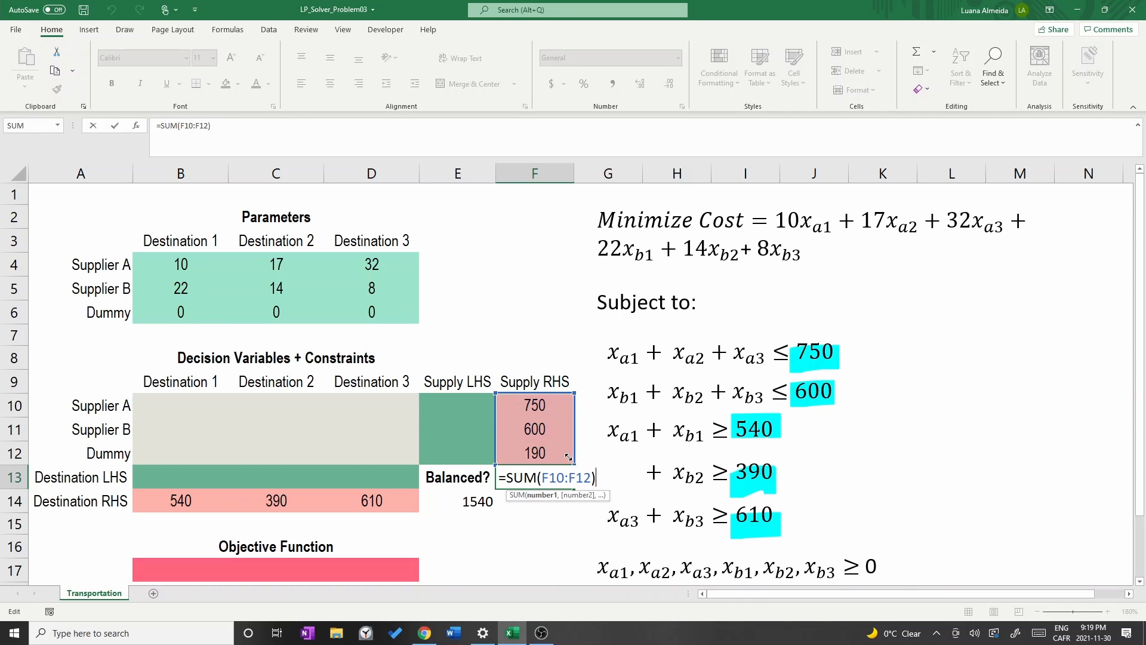
key("Return")
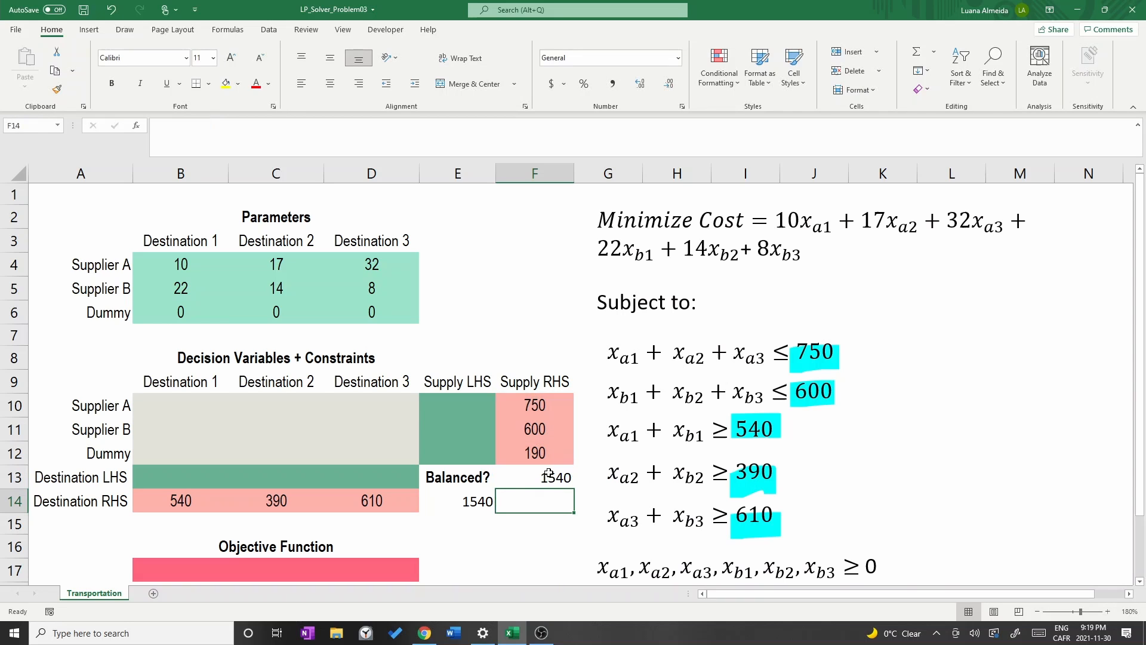
left_click(469, 504)
left_click(556, 477)
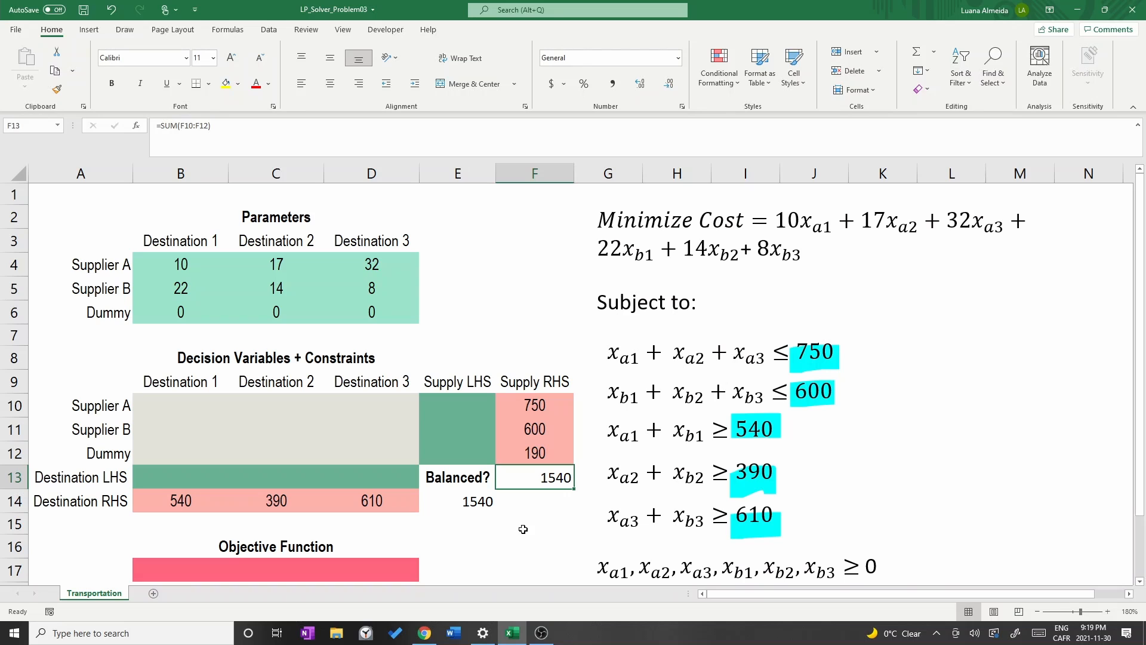
Enter Supplier A's Supply LHS in E10 as =SUM(B10:D10).
left_click(451, 404)
left_click(452, 401)
type("=sum(")
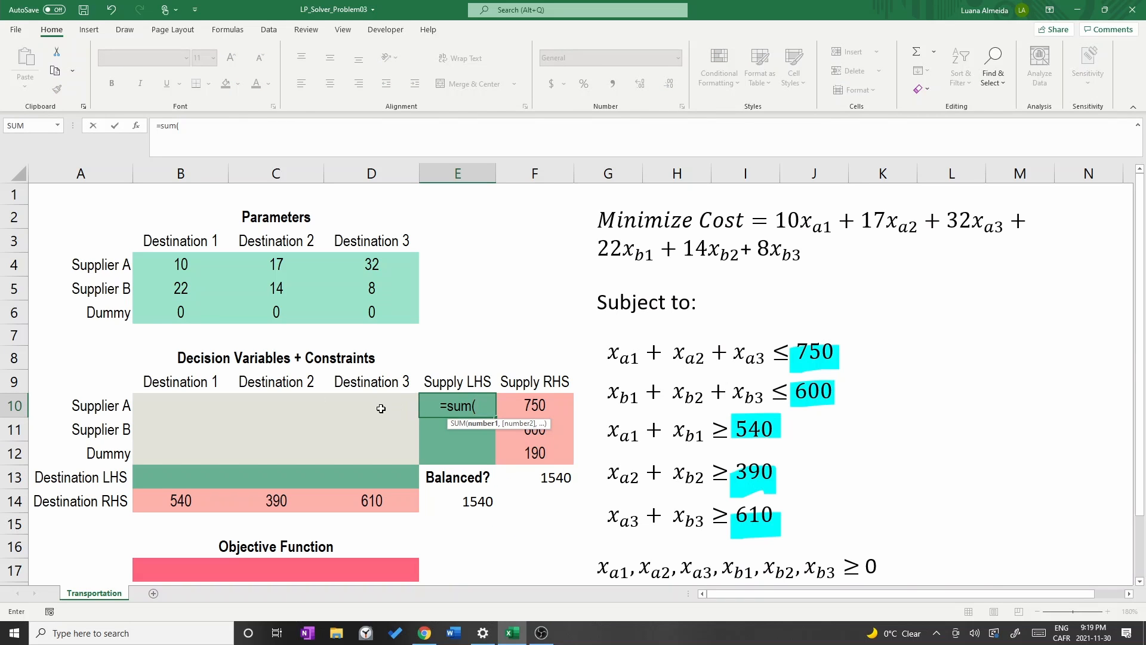
left_click_drag(154, 402, 366, 406)
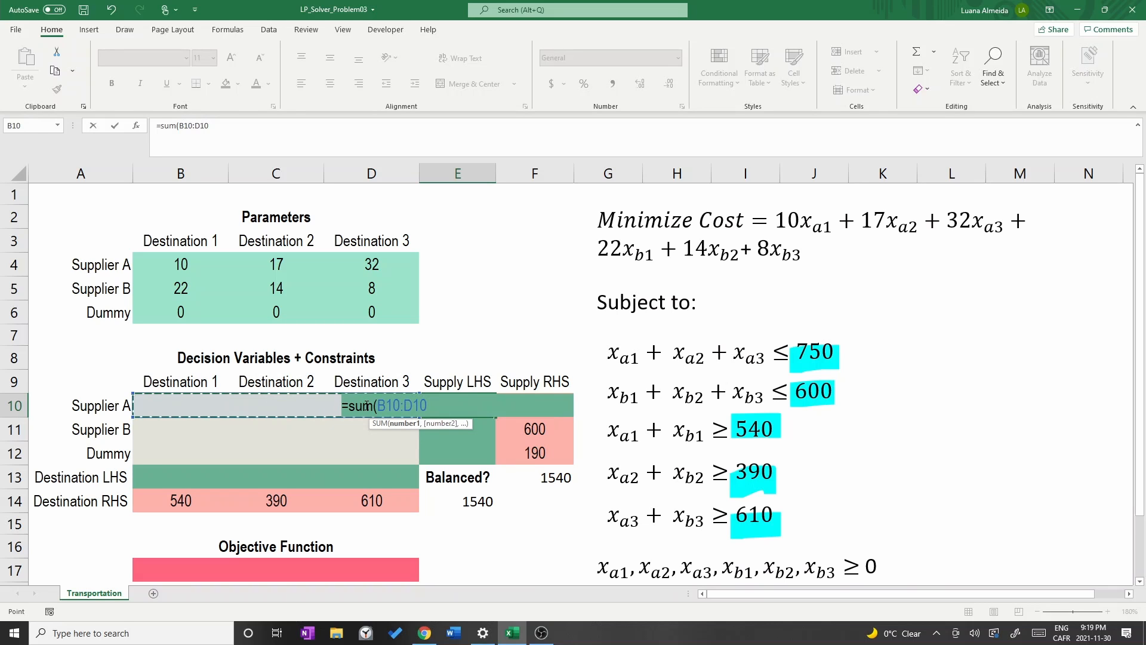
type(")")
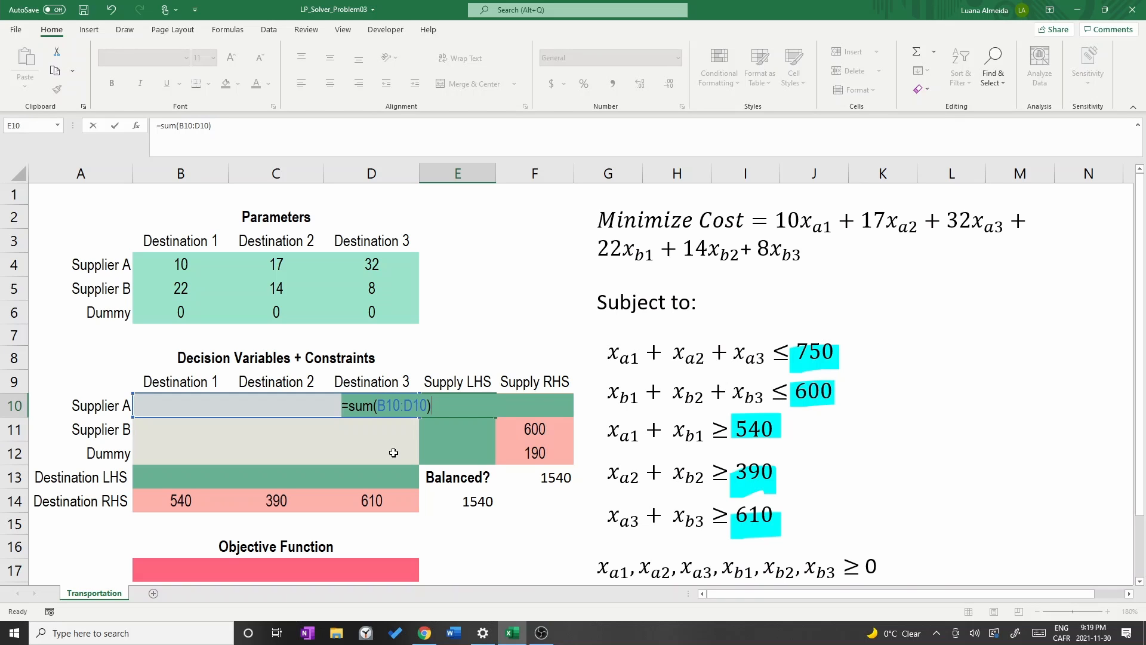
key("Return")
Enter Supply LHS formulas for Supplier B and Dummy: =SUM(B11:D11) in E11 and =SUM(B12:D12) in E12.
type("=sum(")
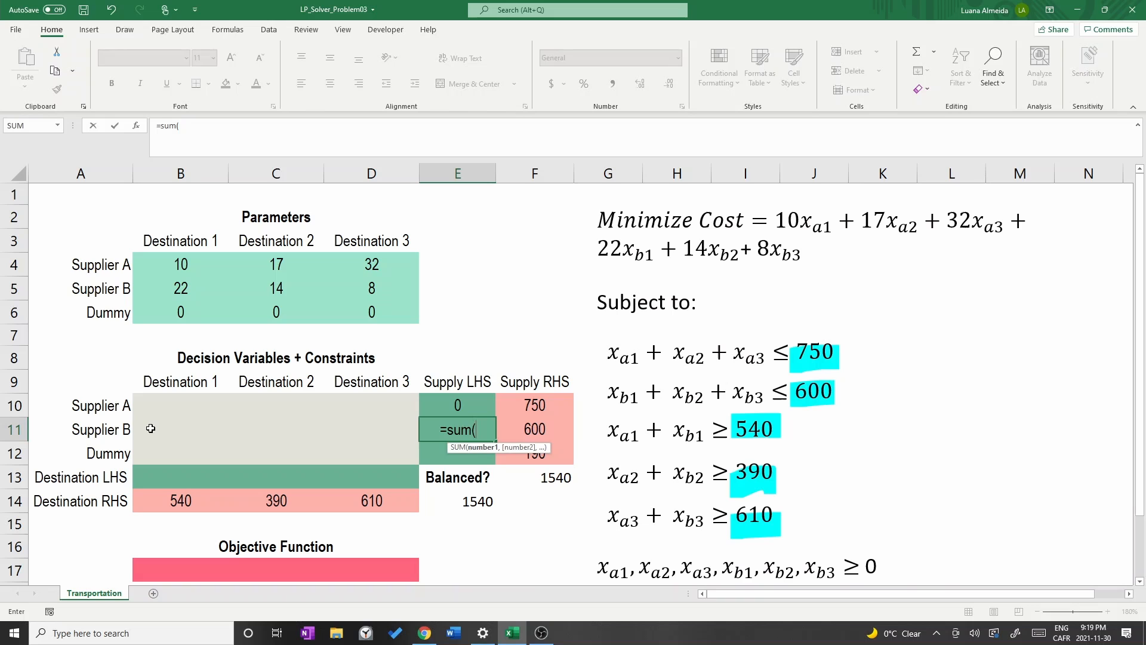
left_click_drag(151, 428, 377, 430)
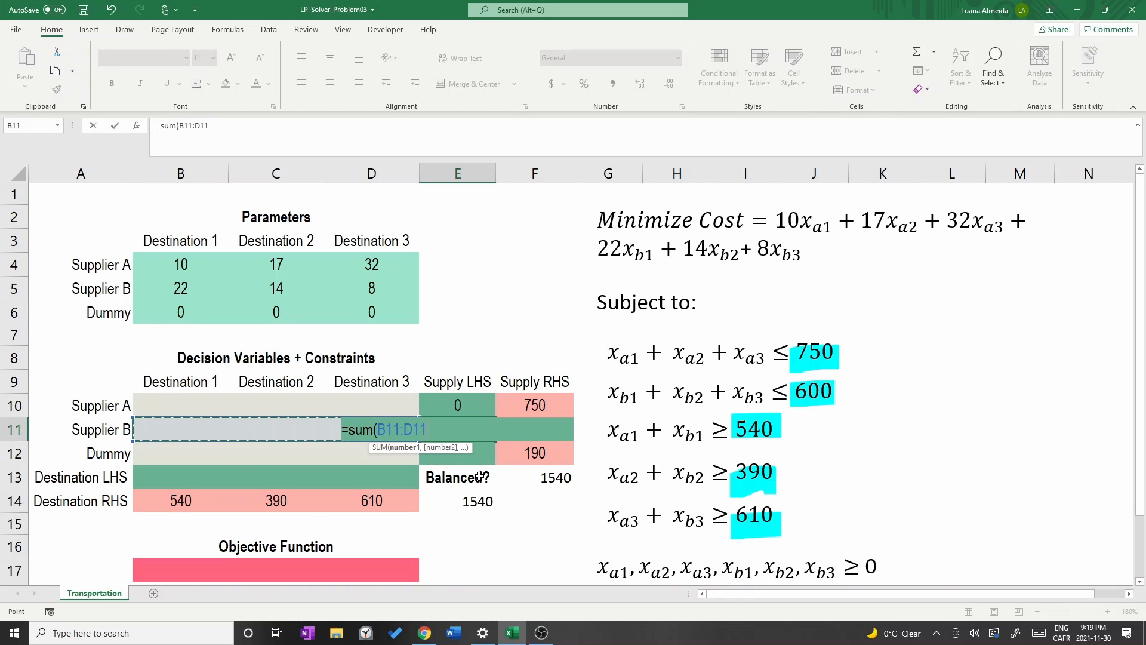
type(")")
key("Return")
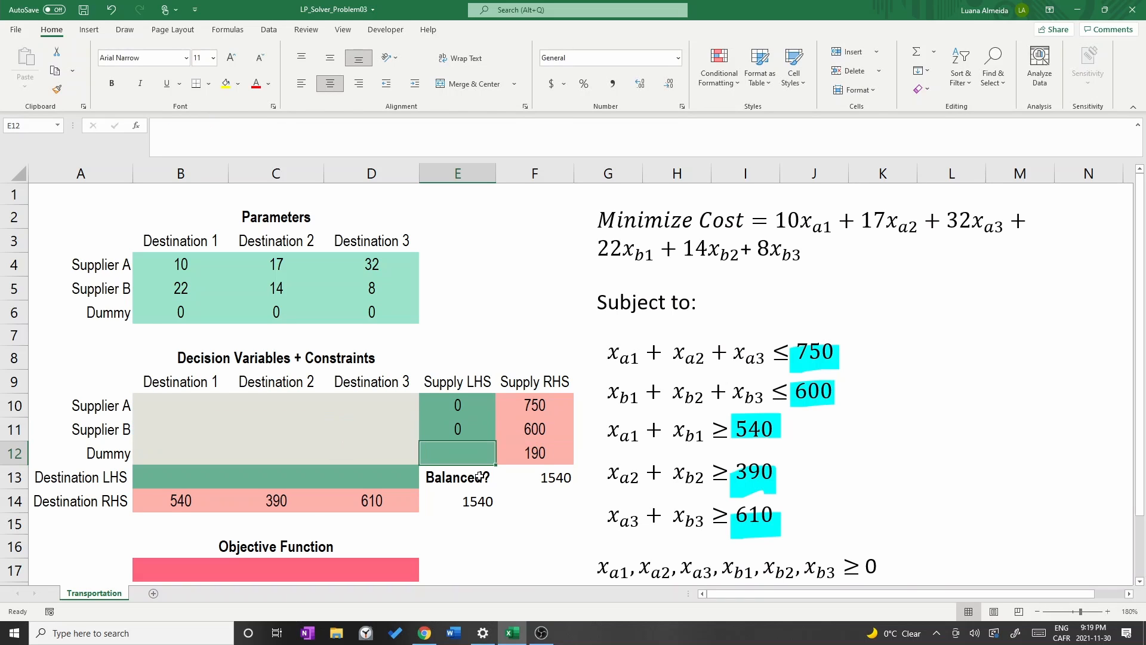
type("=sum(")
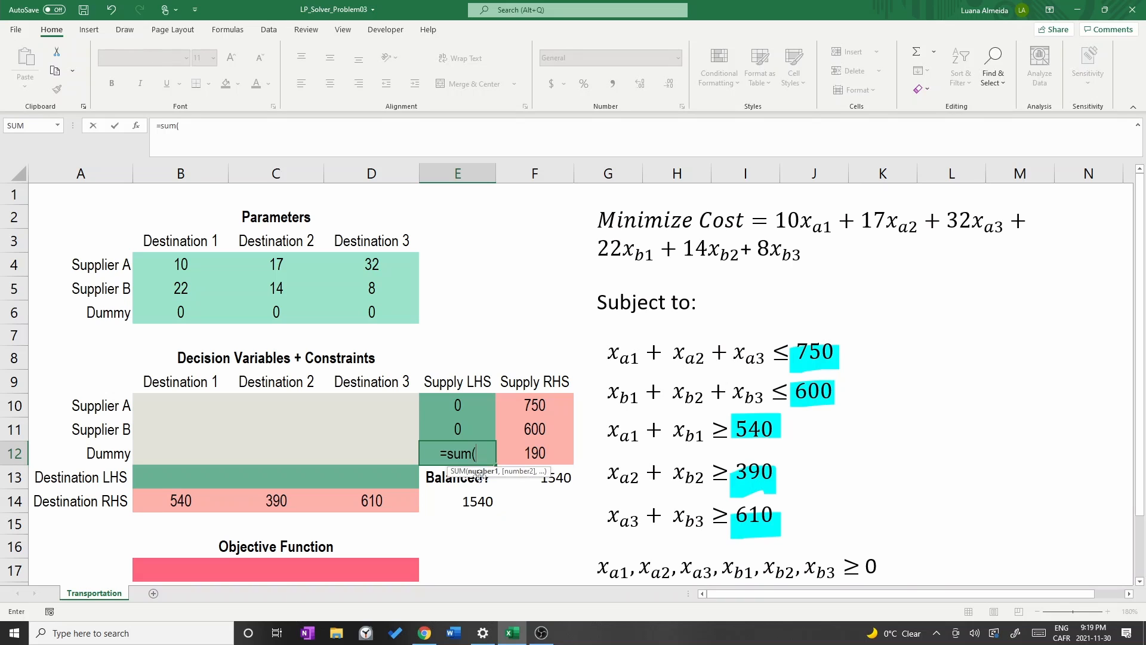
left_click_drag(146, 452, 394, 448)
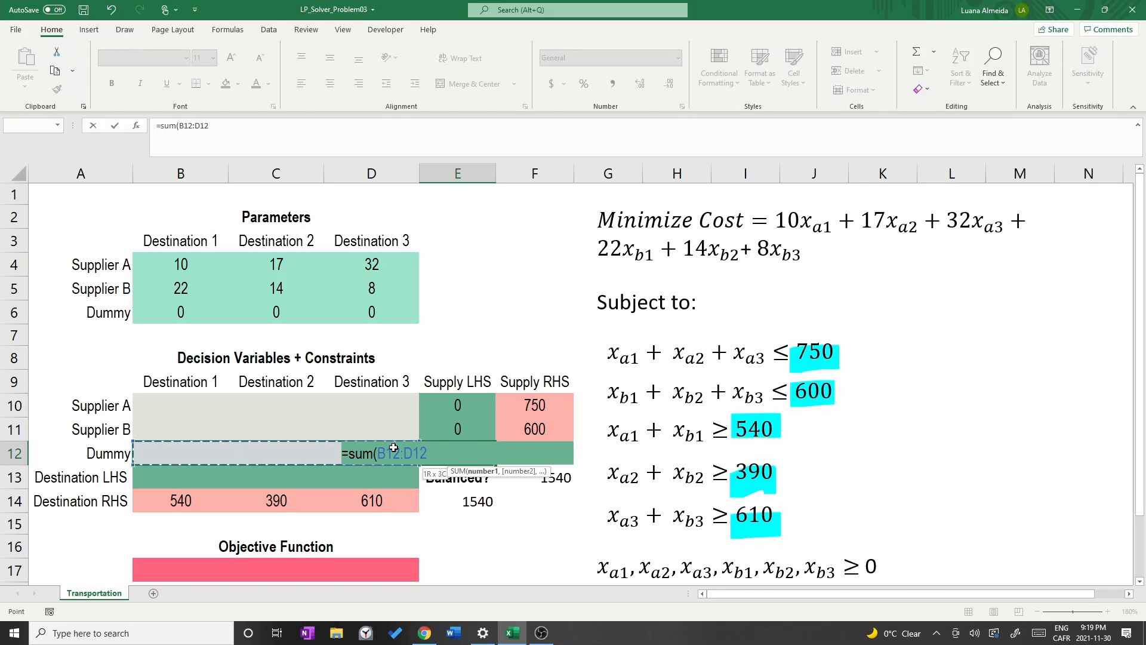
type(")")
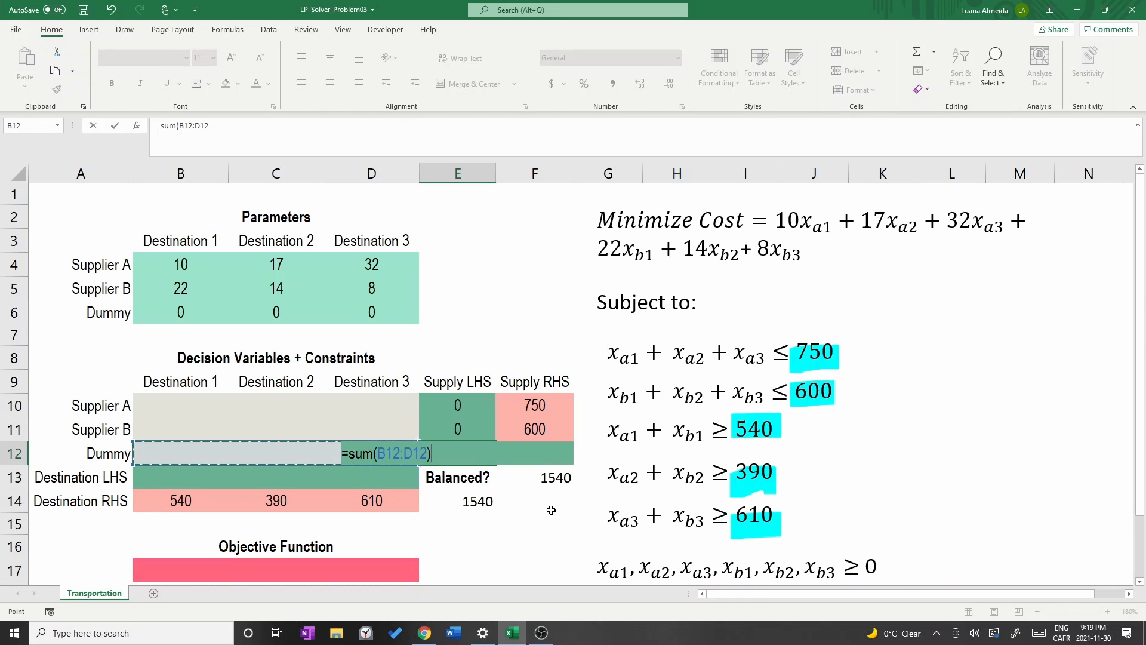
key("Return")
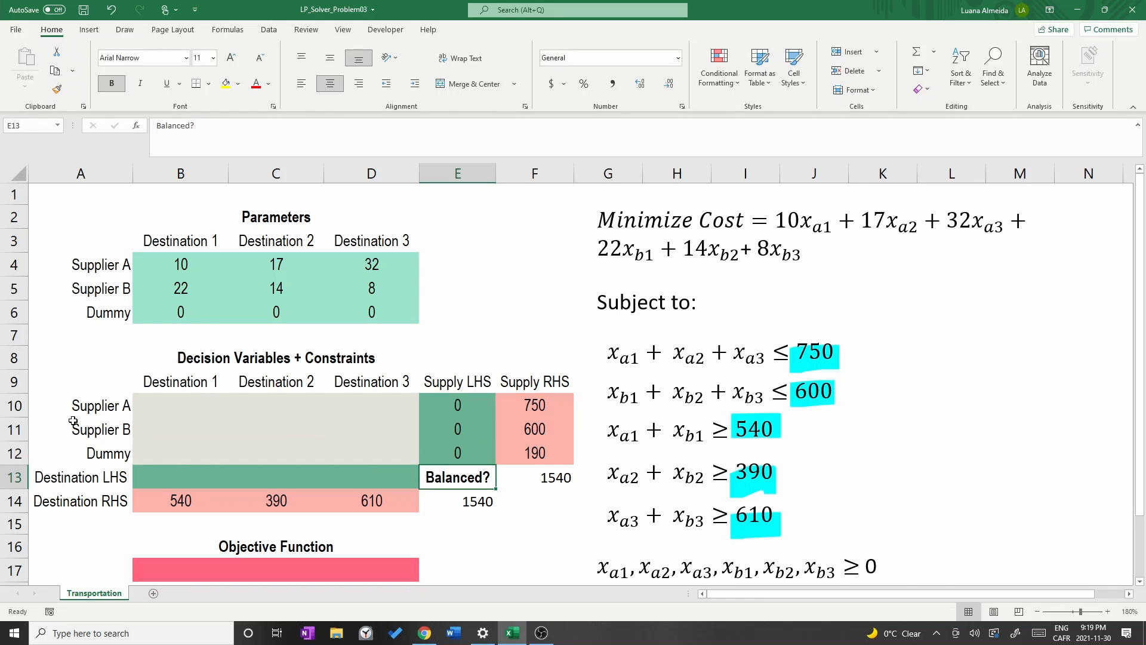
Enter the Destination 1 LHS formula =SUM(B10:B12) in B13.
left_click(151, 476)
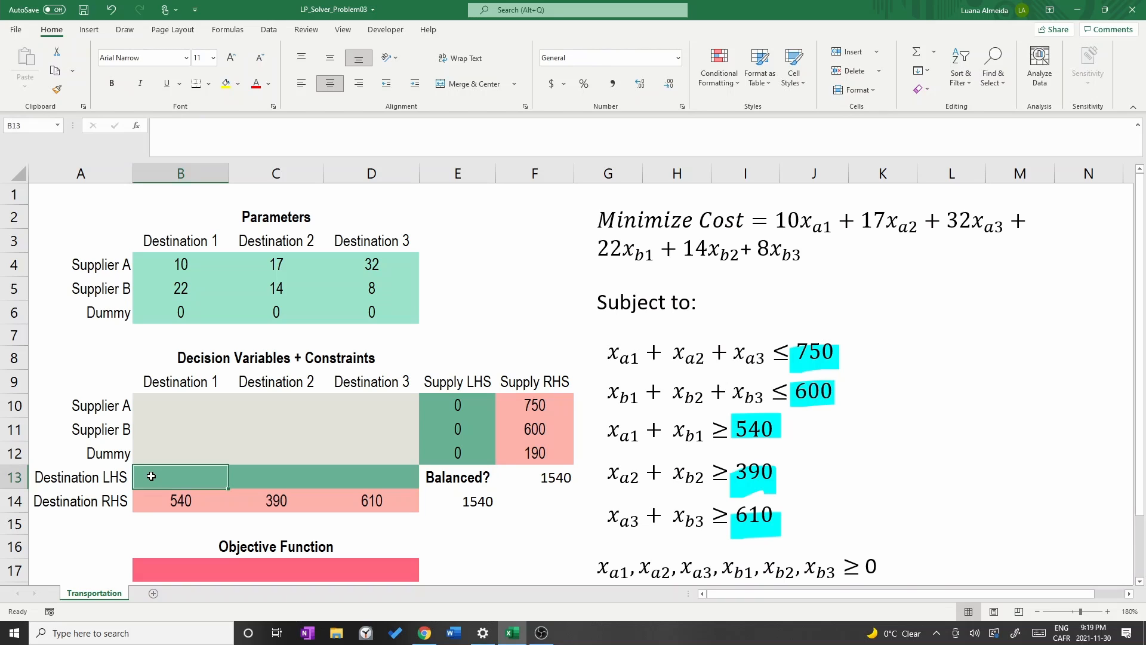
type("=s")
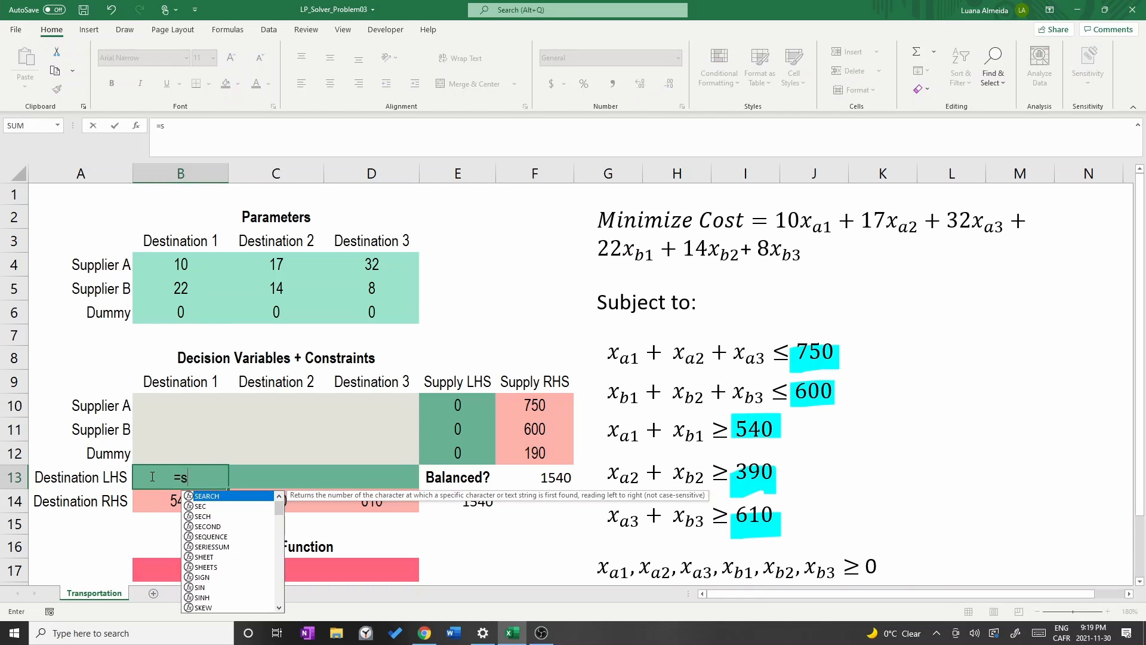
type("um(")
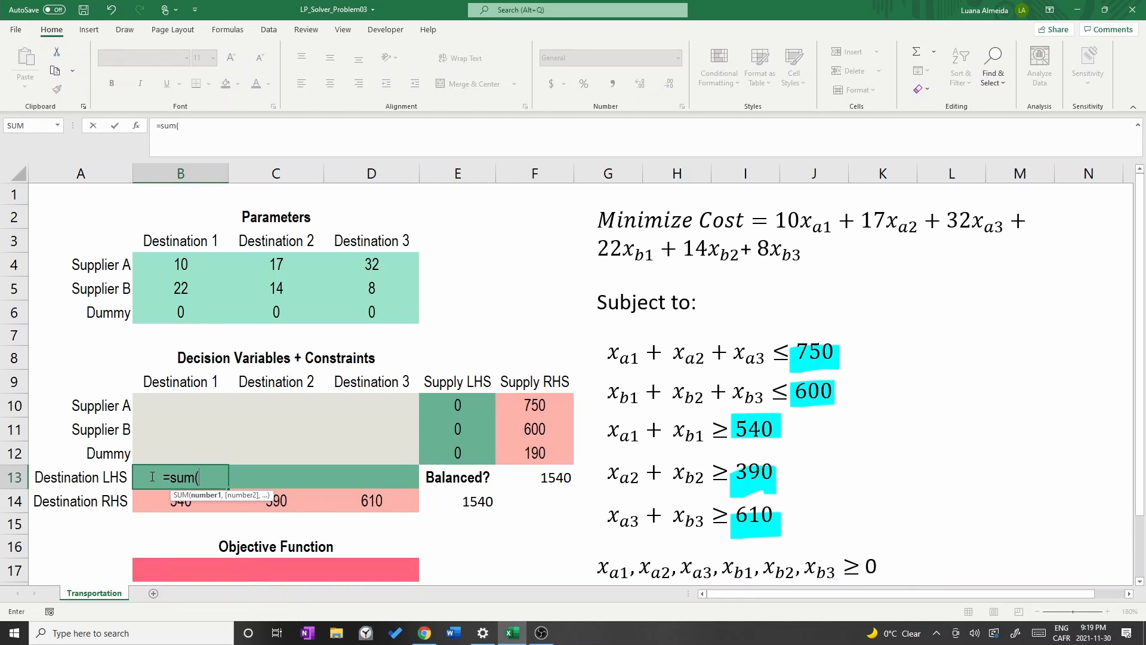
left_click(169, 406)
left_click_drag(170, 405, 158, 449)
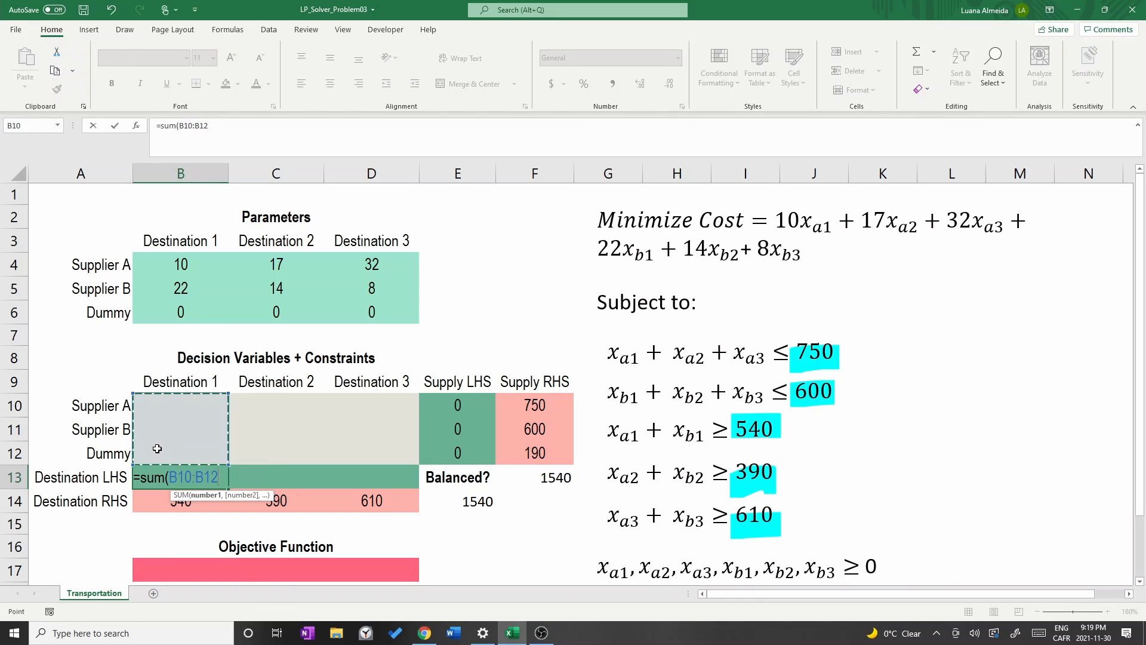
type(")")
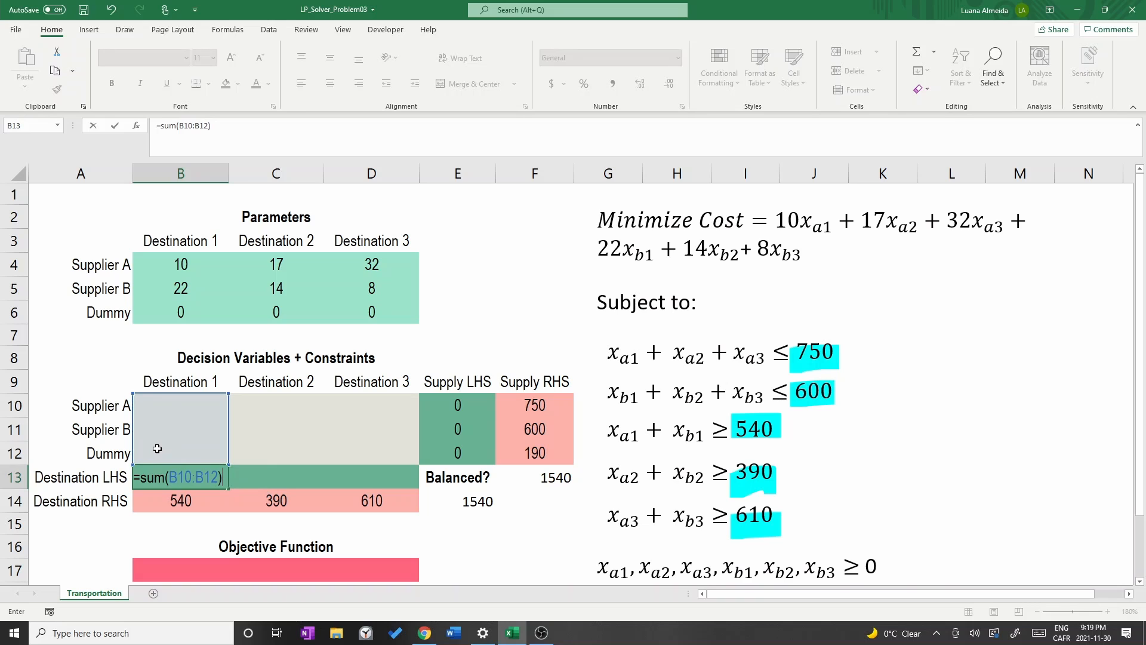
key("Return")
Enter Destination LHS formulas =SUM(C10:C12) in C13 and =SUM(D10:D12) in D13.
key("Up")
key("Right")
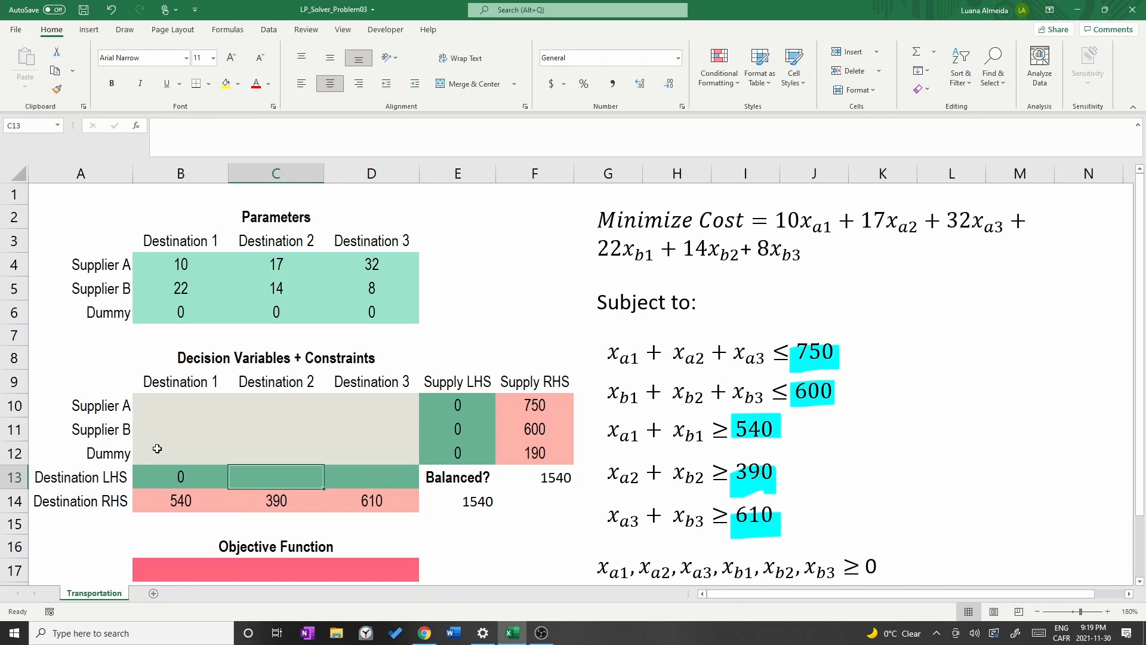
type("=s")
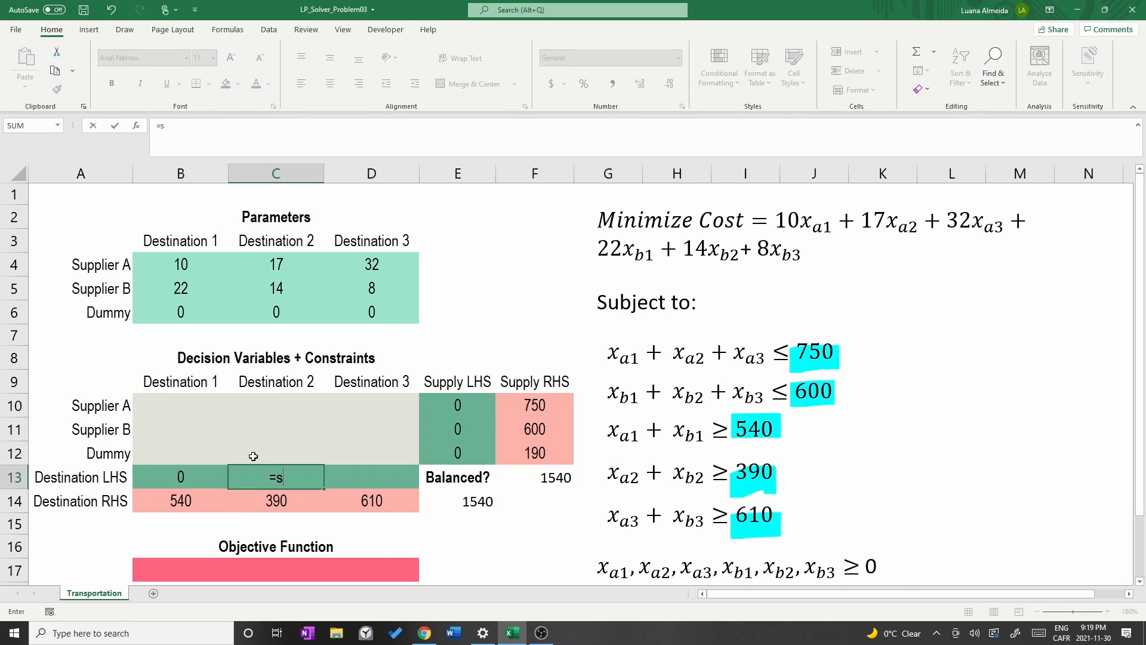
type("um(")
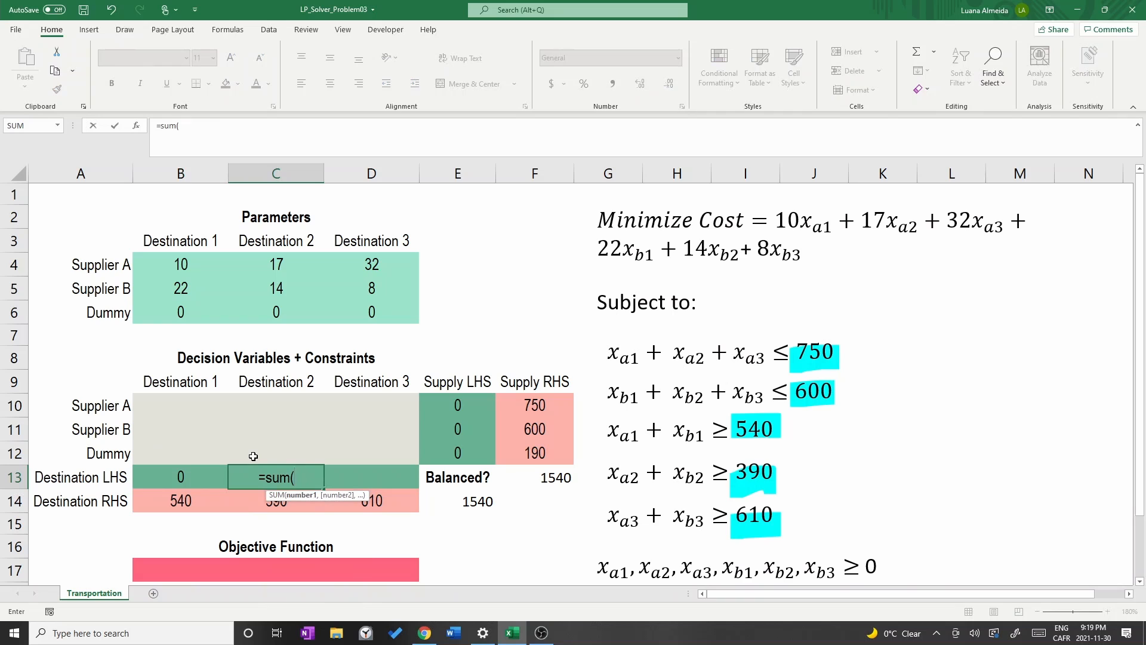
left_click_drag(264, 399, 255, 448)
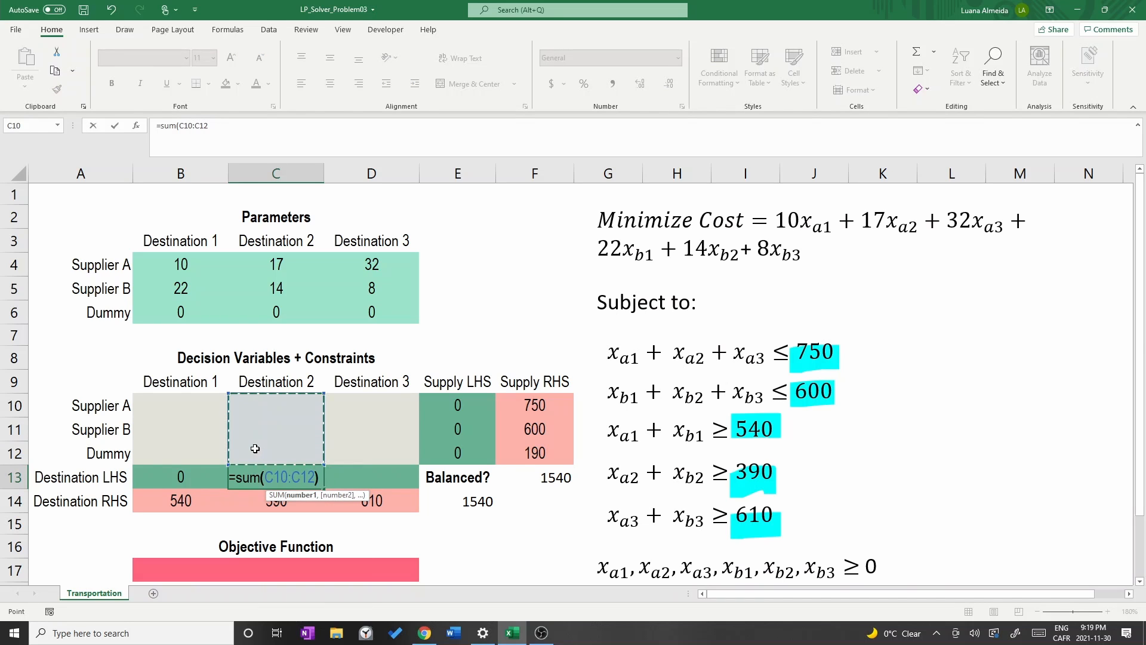
key("Return")
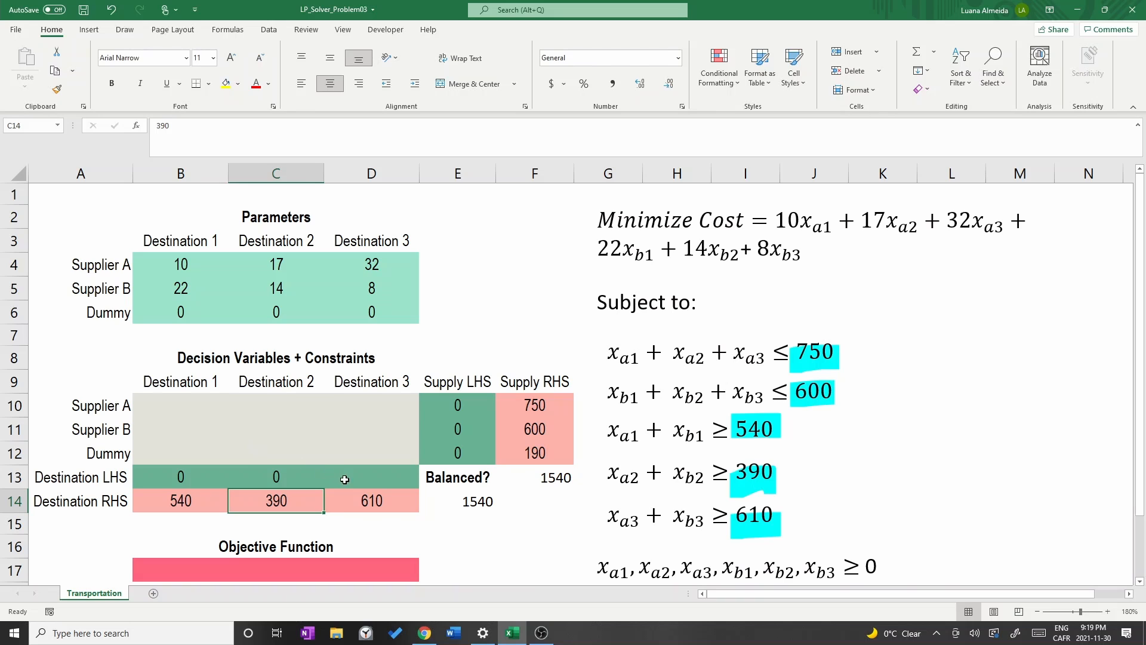
left_click(356, 478)
type("=sum(")
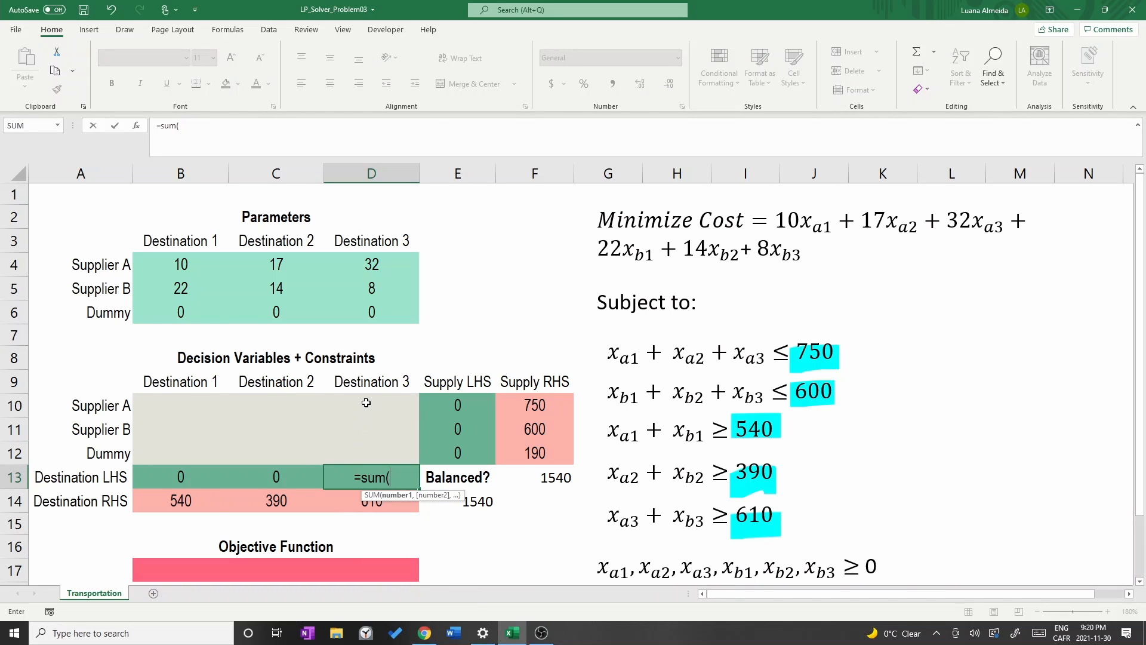
left_click_drag(366, 403, 361, 446)
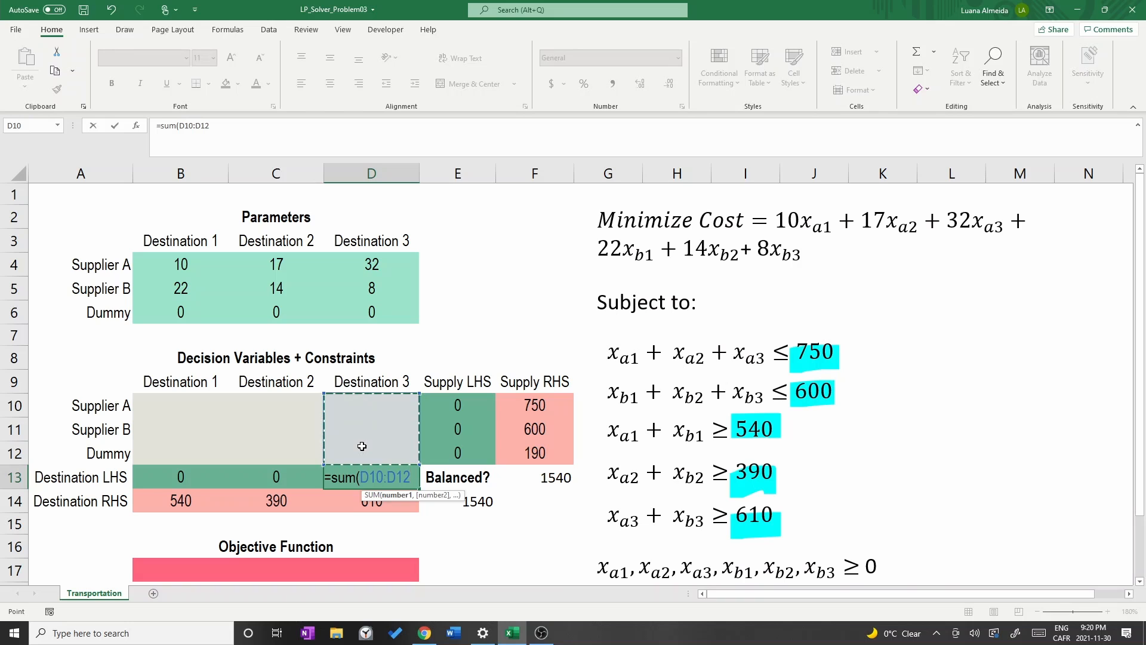
type(")")
key("Return")
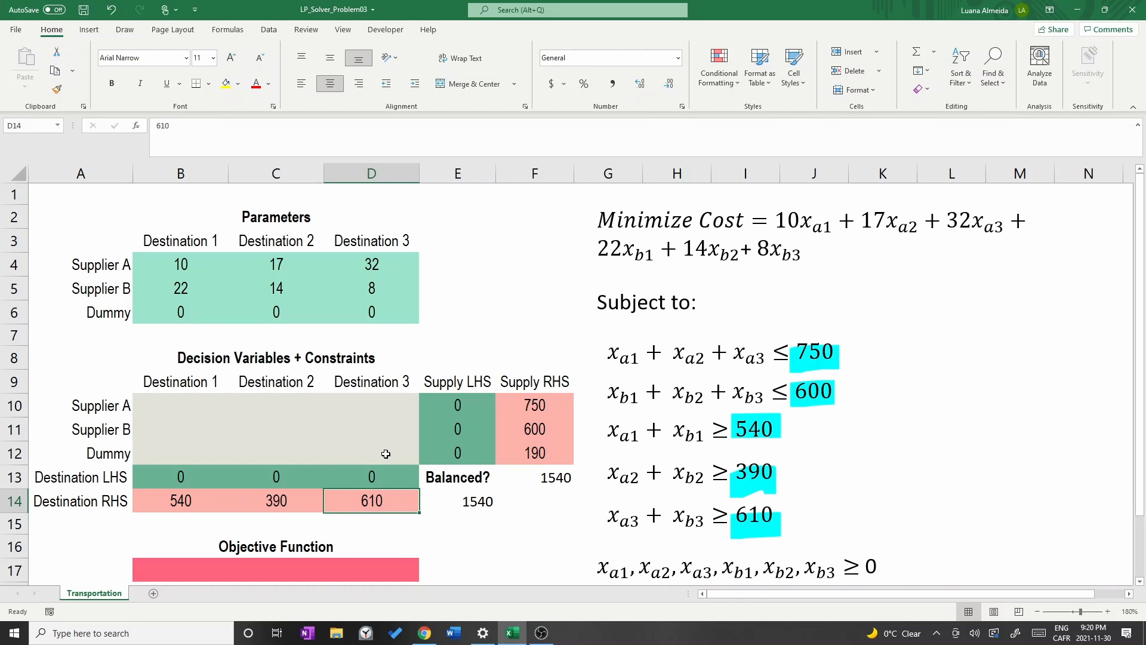
Enter the objective function in B17 as =SUMPRODUCT(B4:D6,B10:D12).
left_click(347, 564)
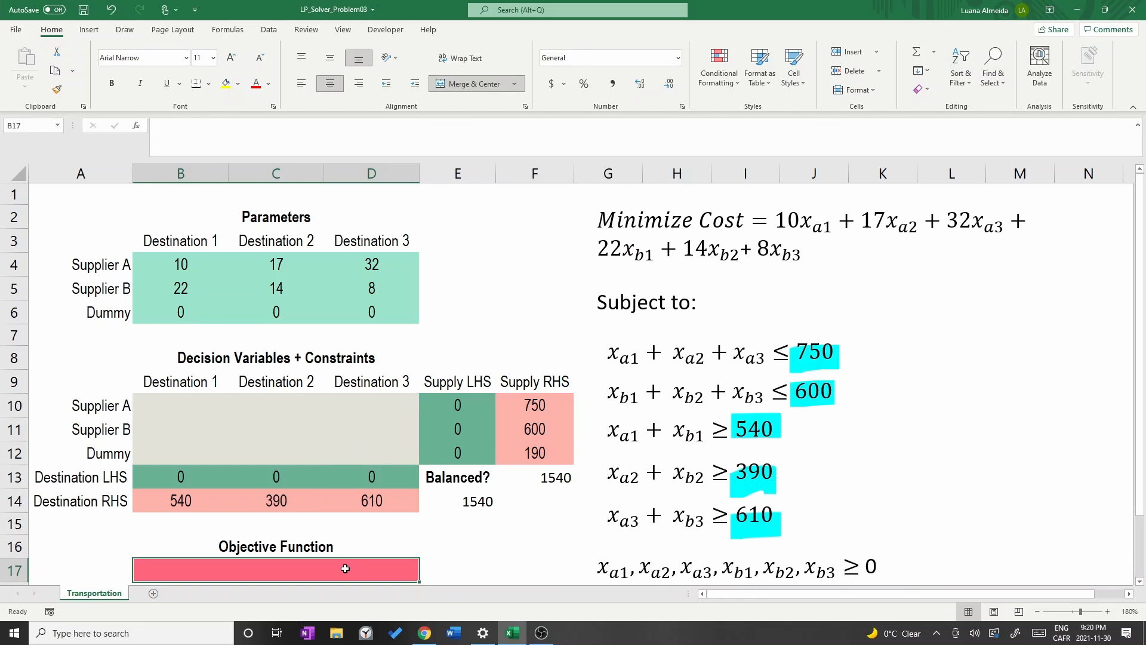
type("=sumprod")
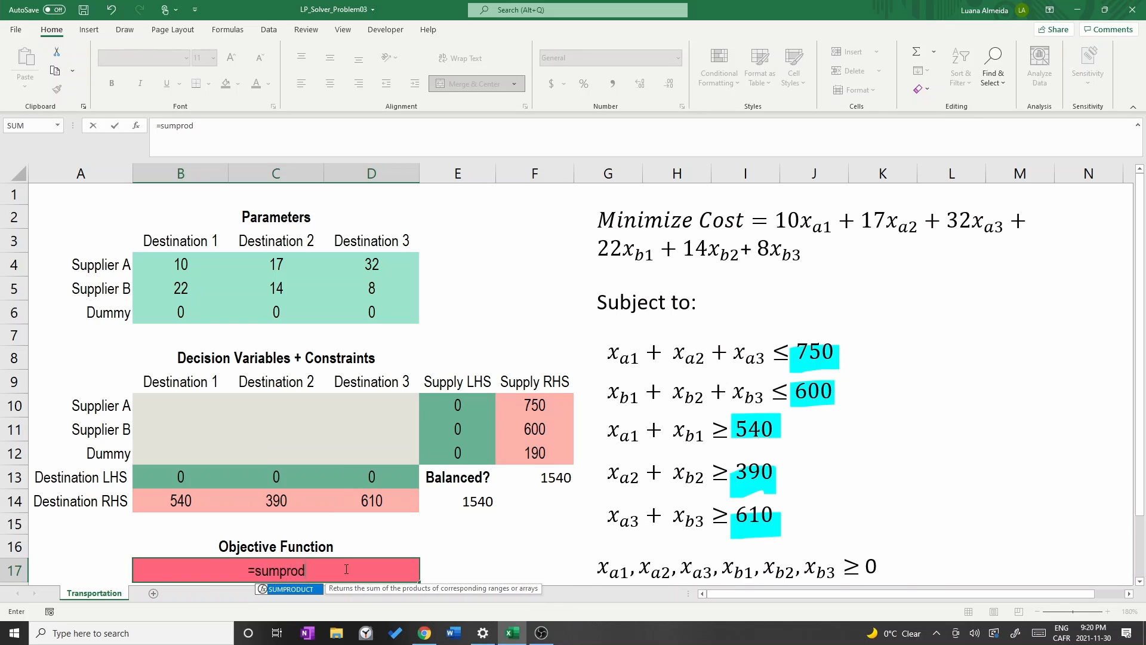
type("uct(")
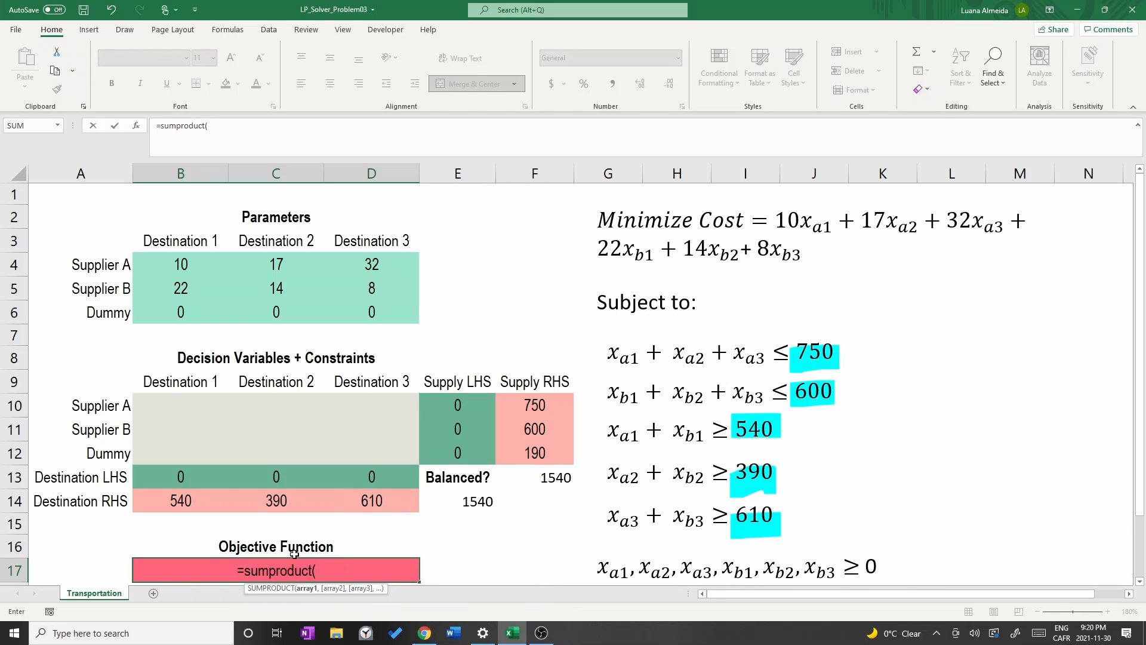
left_click_drag(168, 265, 364, 306)
type(",")
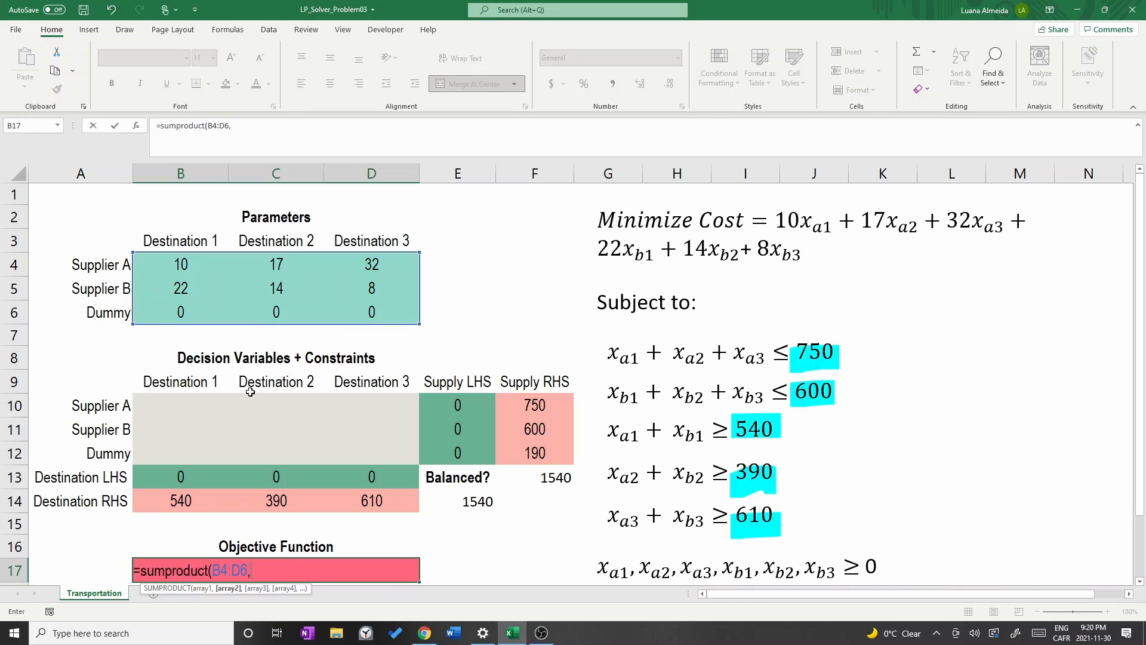
mouse_move(173, 409)
left_mouse_down()
mouse_move(394, 457)
mouse_move(111, 418)
mouse_move(178, 404)
left_mouse_up()
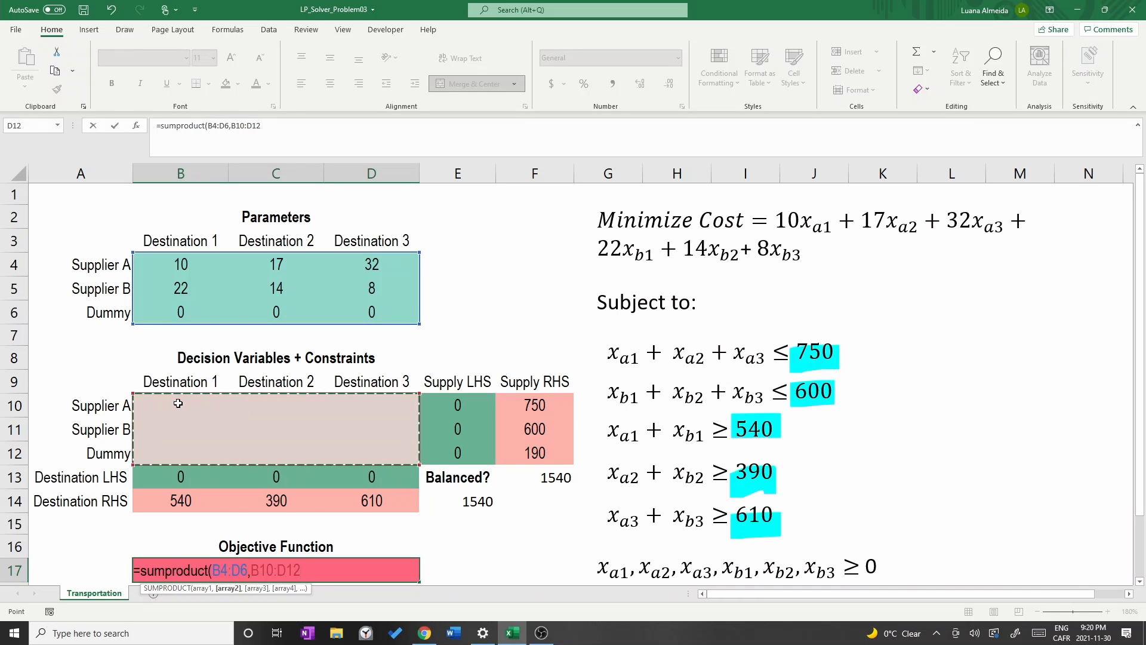
type(")")
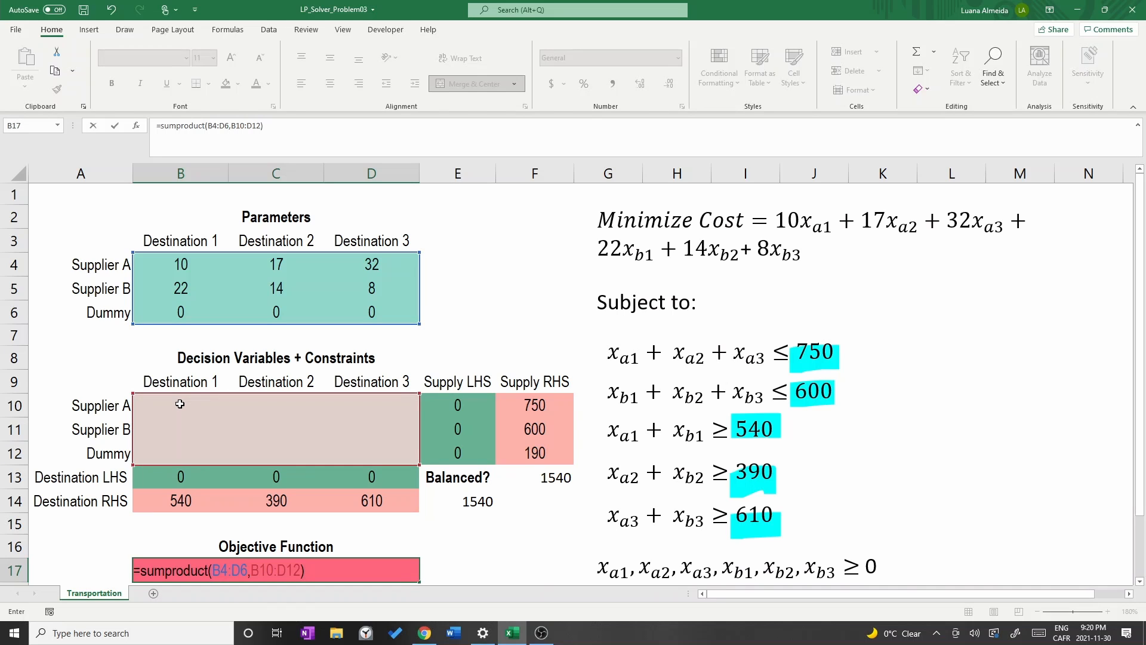
key("Return")
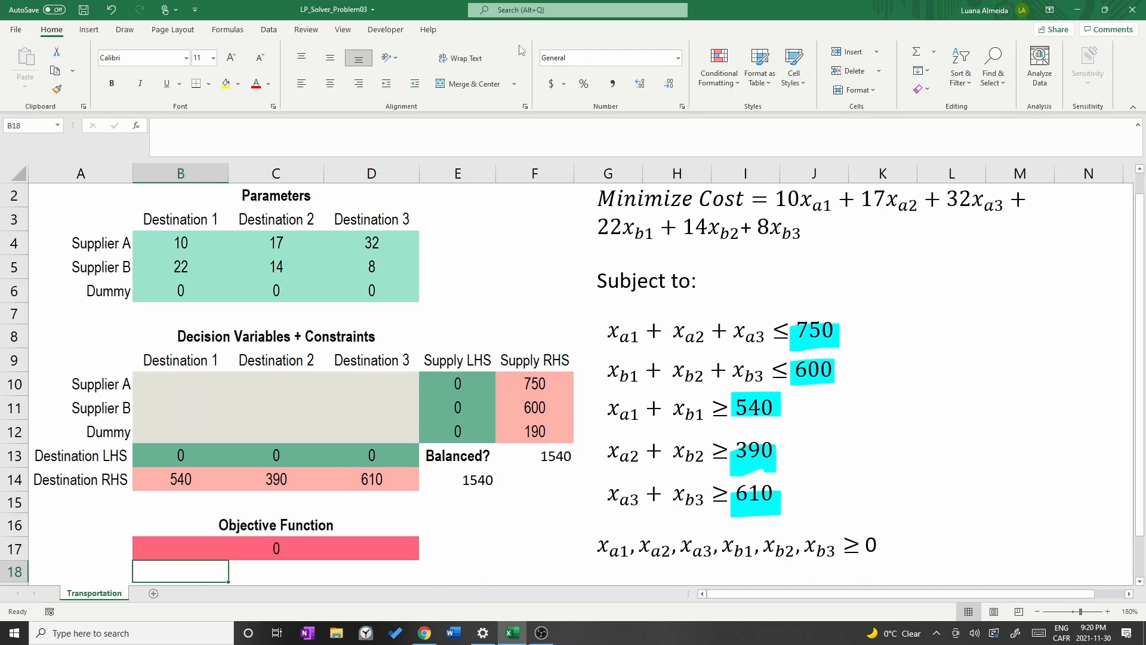
Open Solver and set the objective to cell B17, minimized.
left_click(270, 30)
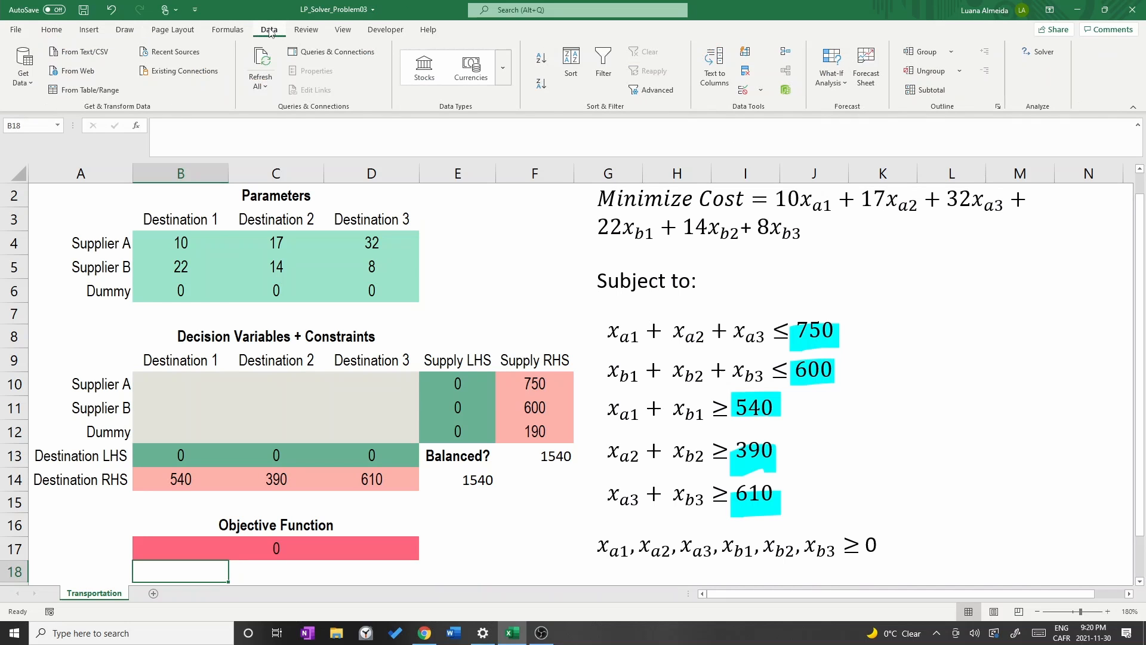
left_click(1042, 53)
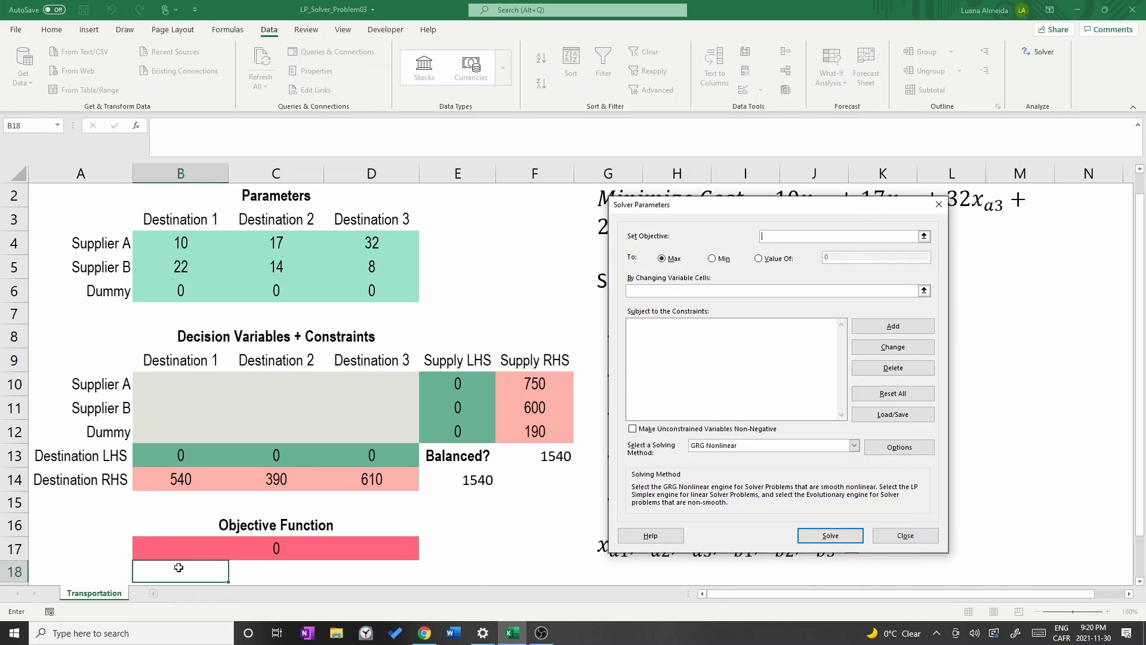
left_click(257, 543)
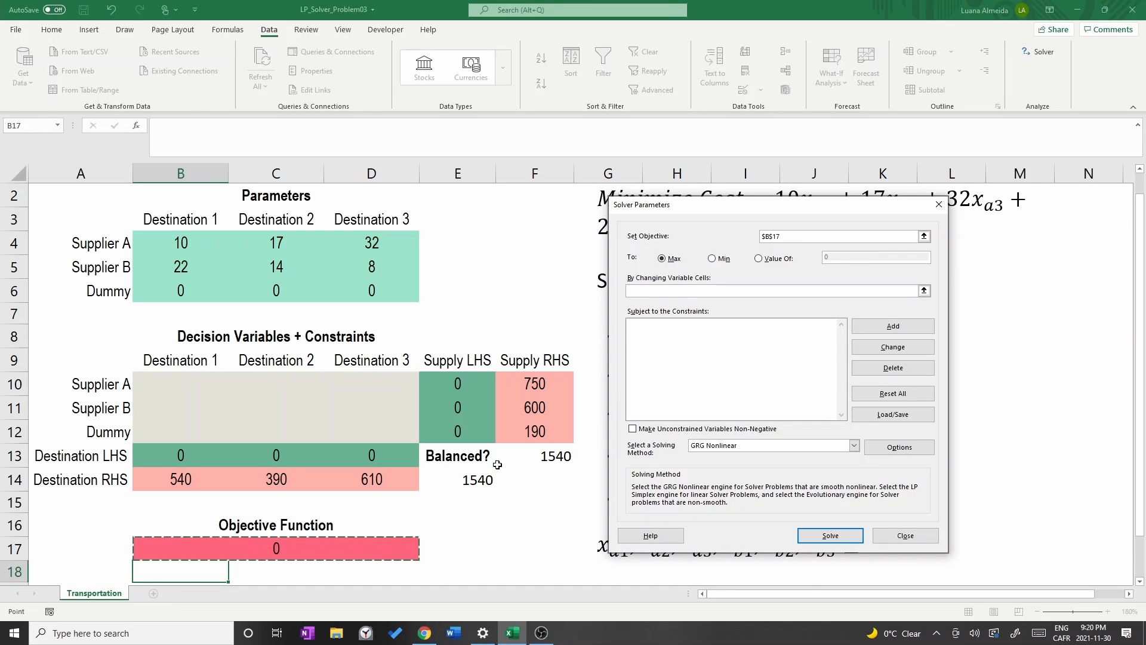
left_click_drag(695, 211, 690, 249)
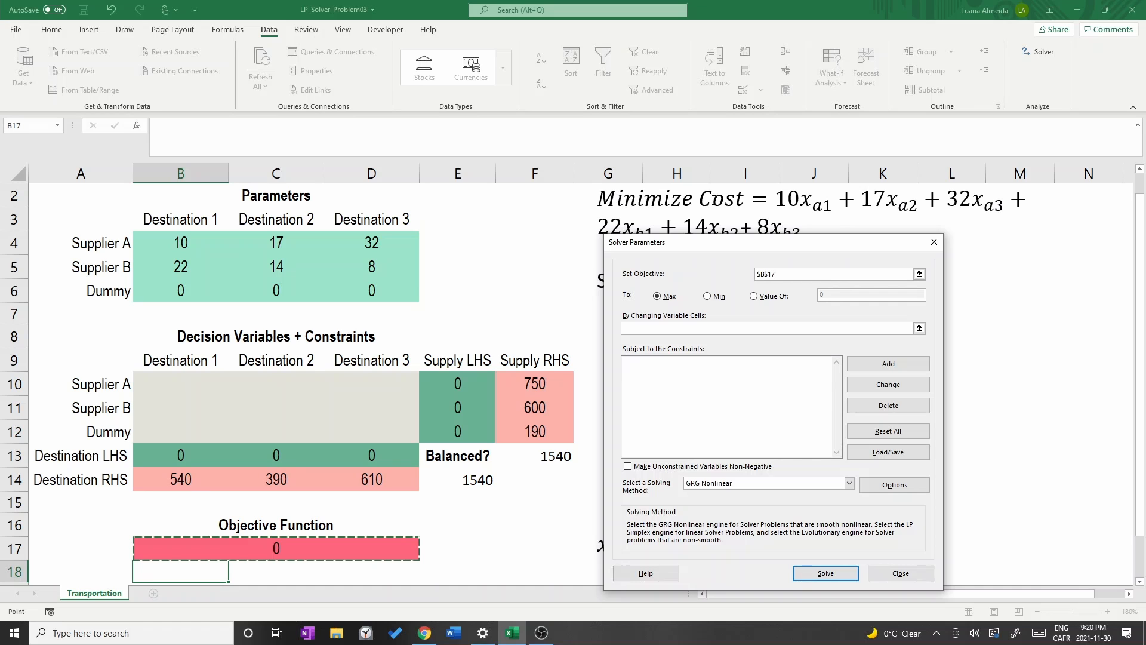
left_click(707, 296)
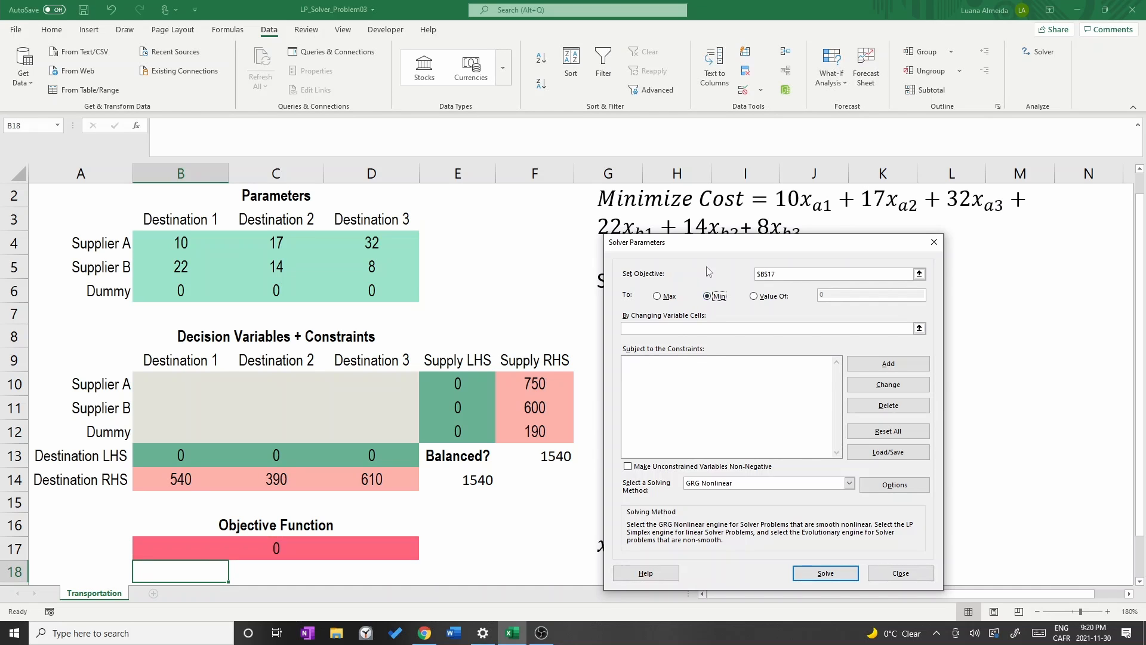
left_click_drag(707, 247, 705, 233)
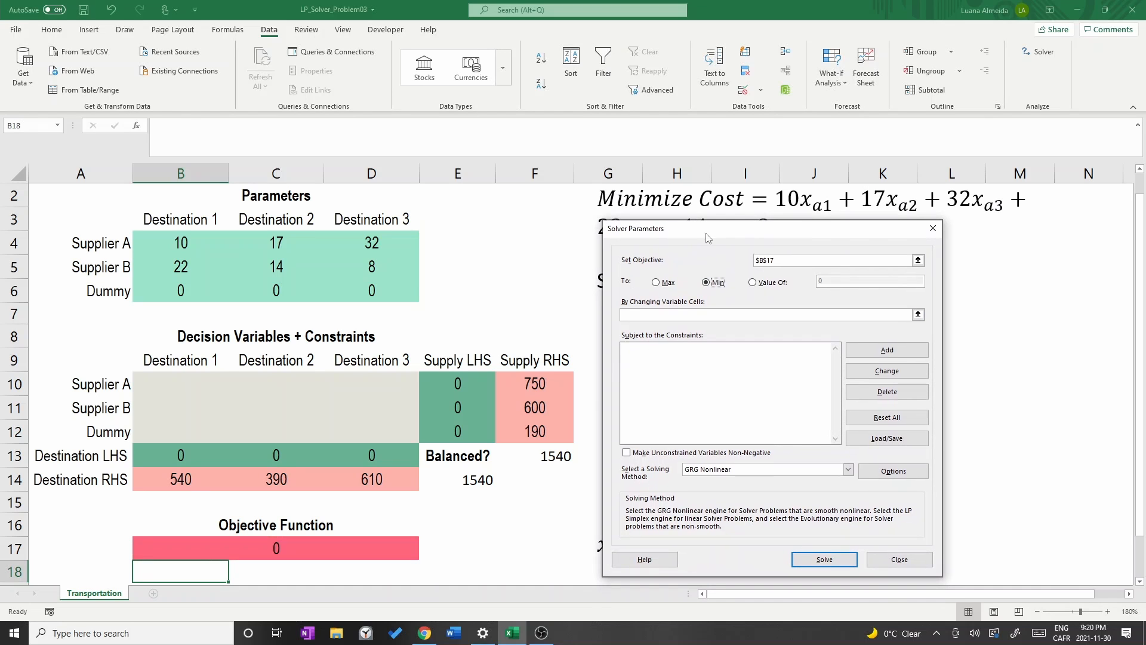
Set the changing variable cells to B10:D12.
left_click(919, 315)
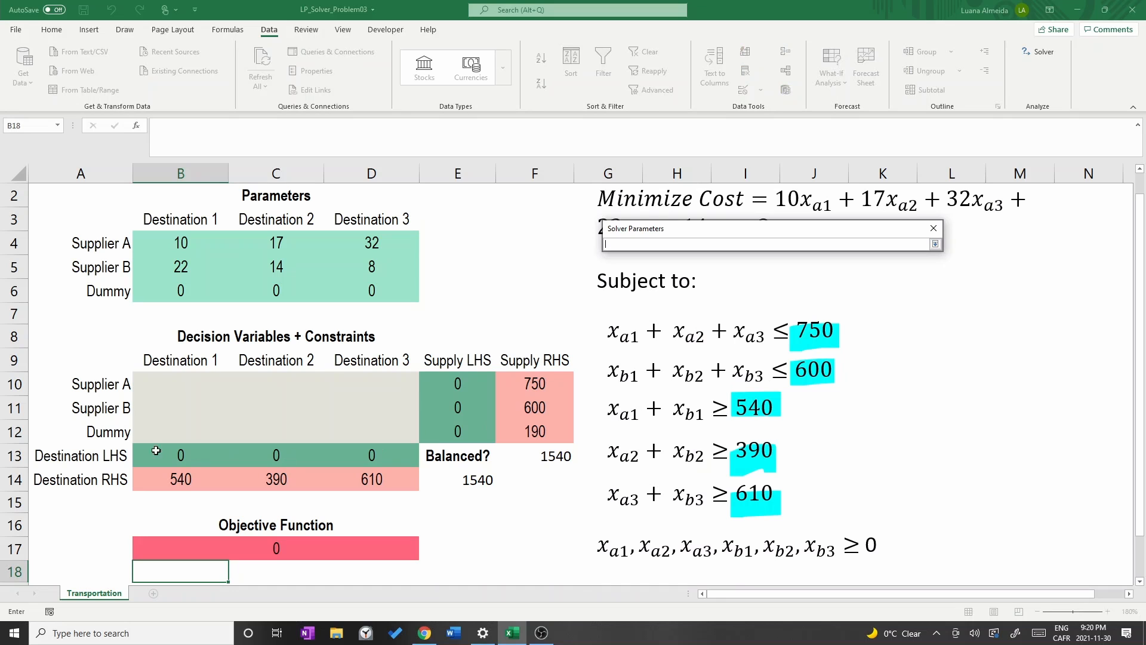
left_click_drag(167, 390, 379, 427)
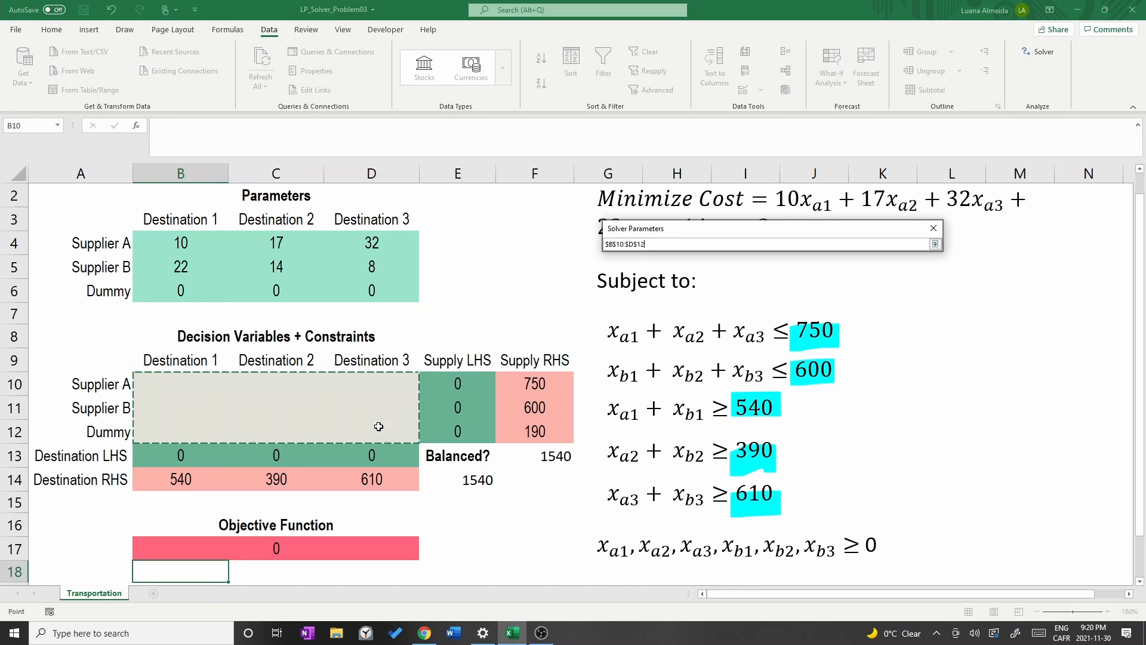
key("Return")
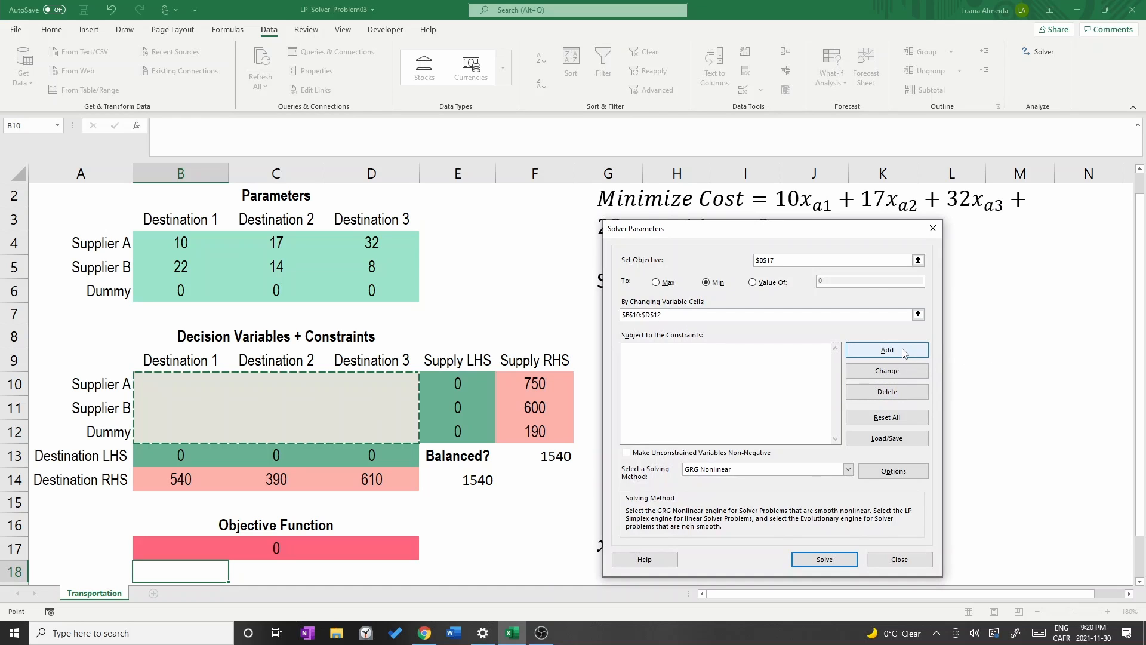
left_click(803, 357)
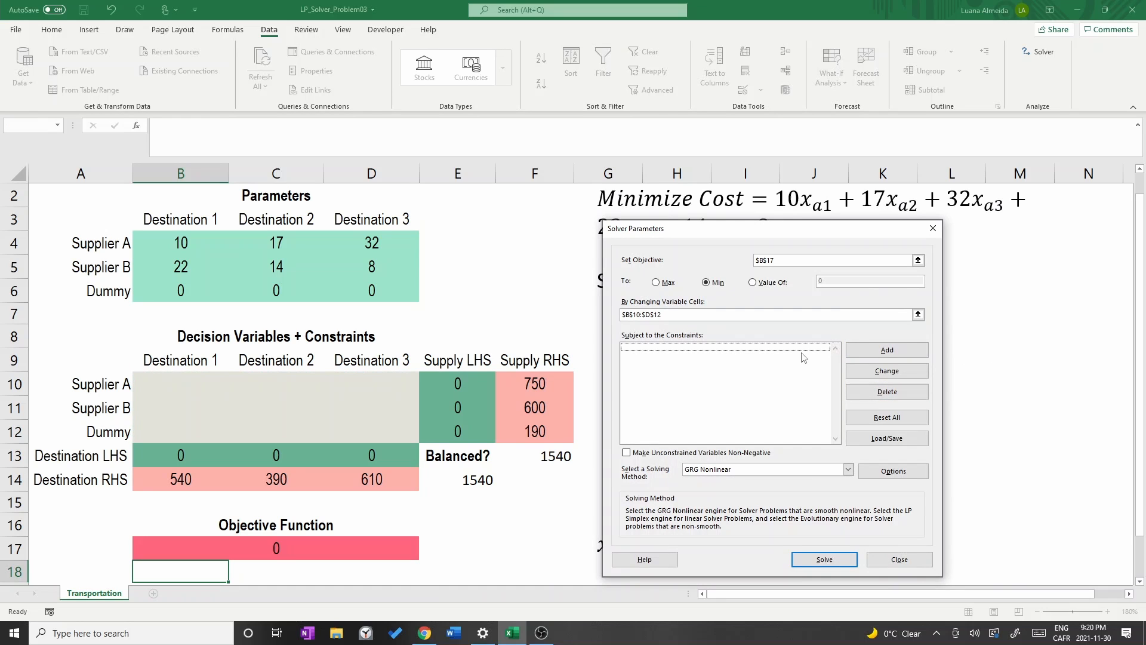
Add the supply constraint E10:E12 <= F10:F12.
left_click(884, 351)
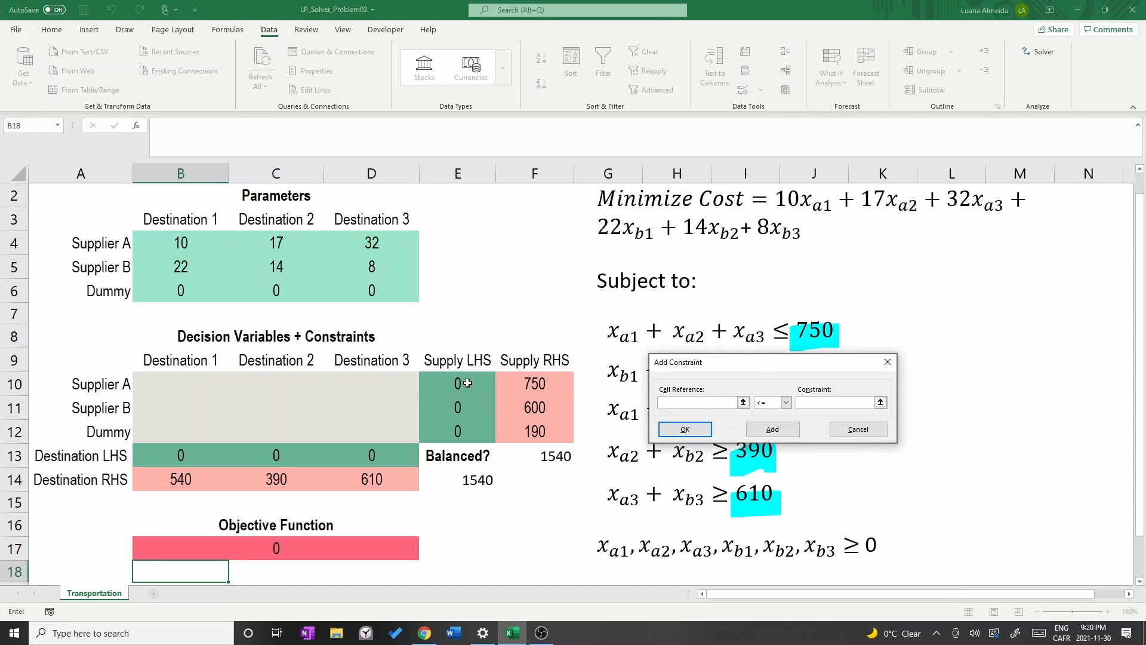
left_click_drag(465, 383, 501, 428)
left_click(816, 405)
left_click(528, 429)
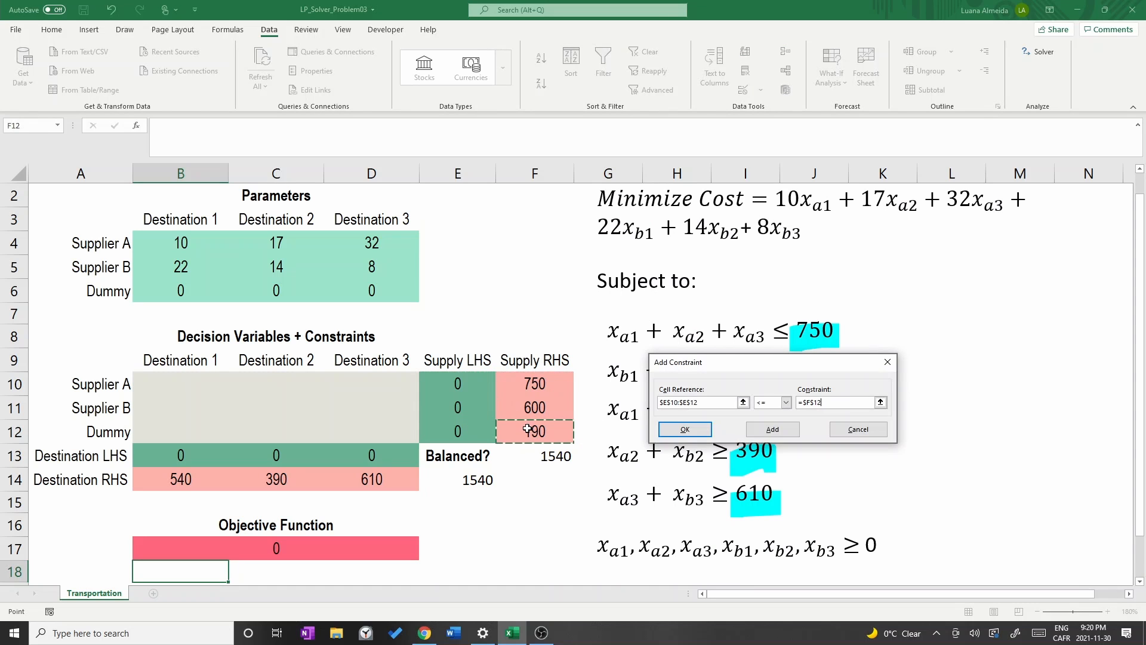
left_click_drag(535, 380, 533, 427)
left_click(773, 429)
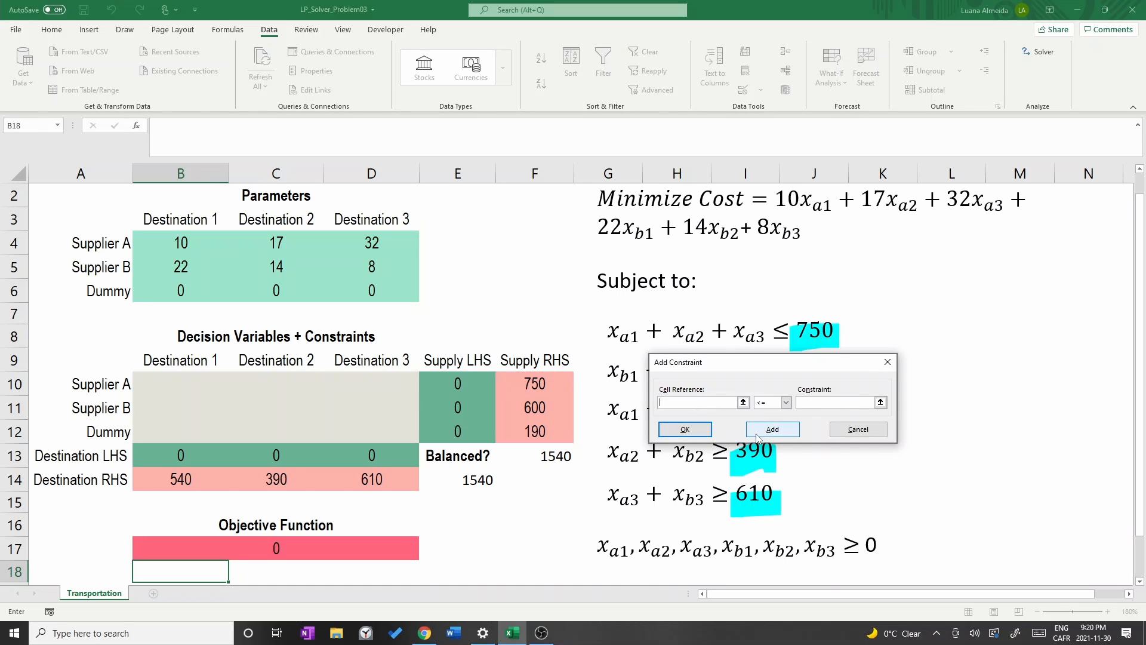
Add the demand constraint B13:D13 >= B14:D14.
left_click(178, 458)
left_click_drag(178, 458, 354, 452)
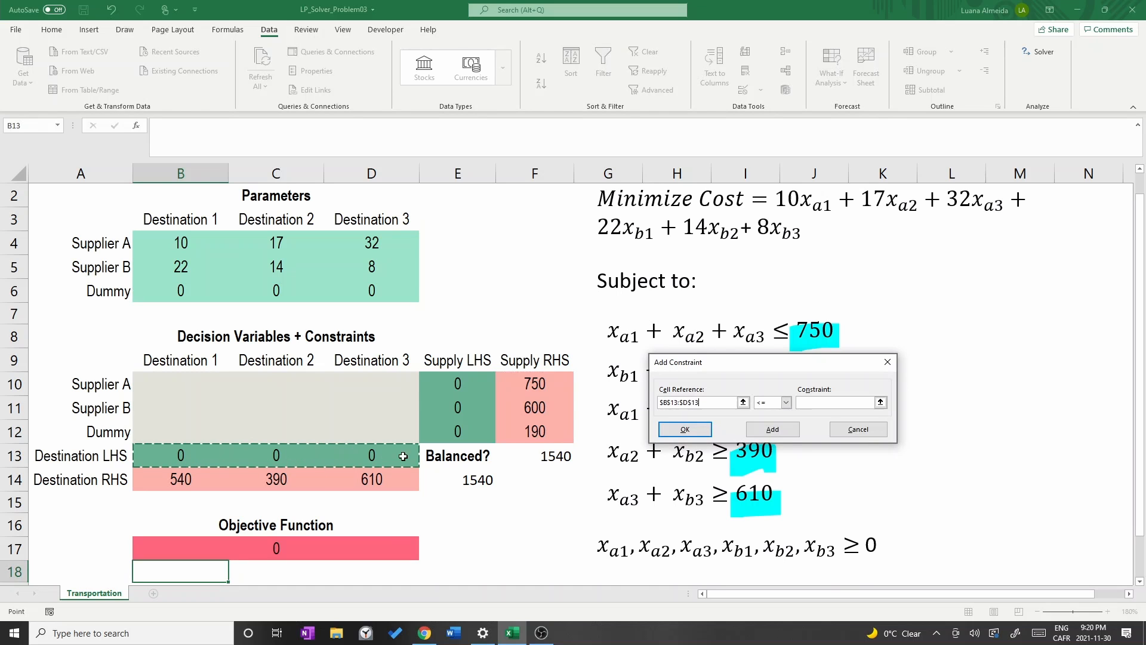
left_click(786, 404)
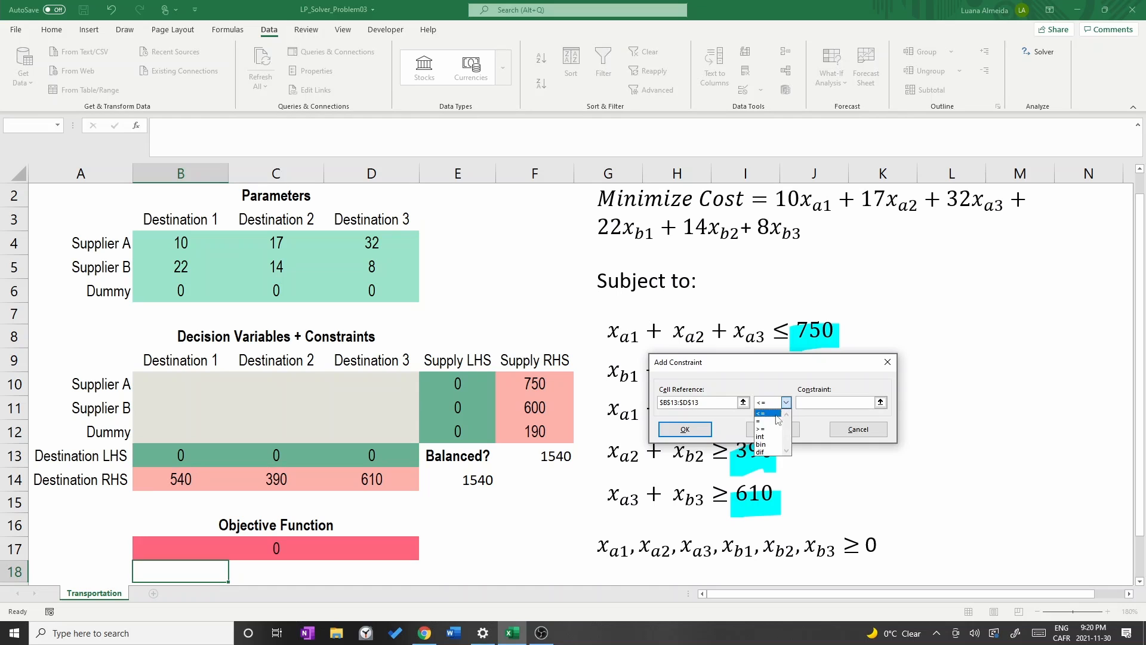
left_click(771, 430)
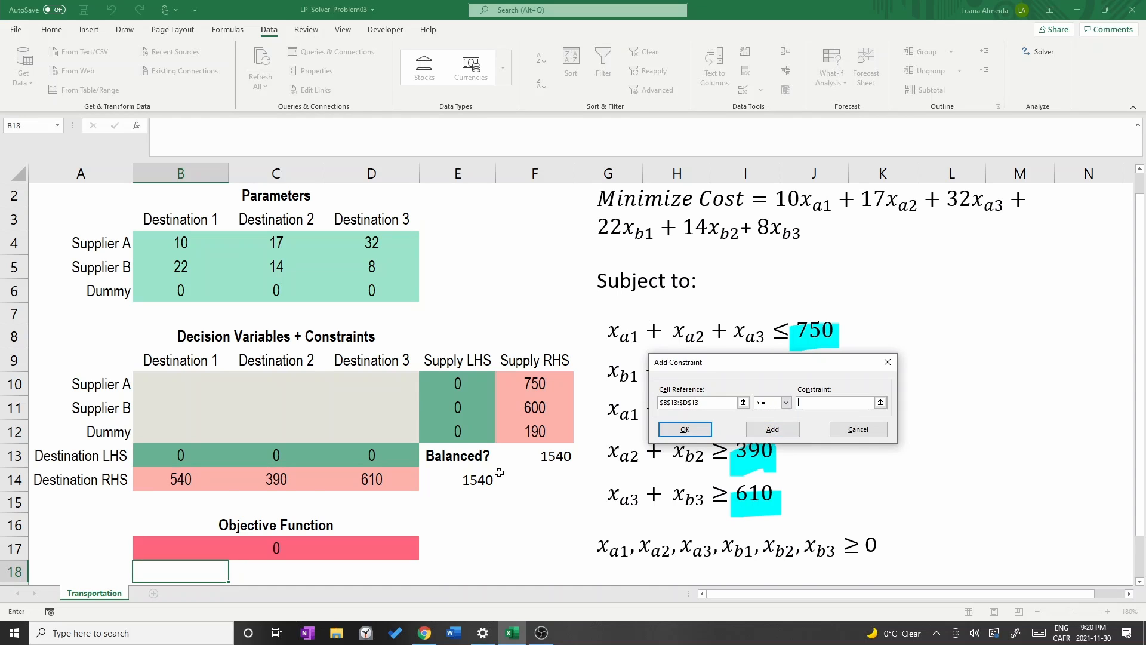
left_click_drag(170, 482, 364, 482)
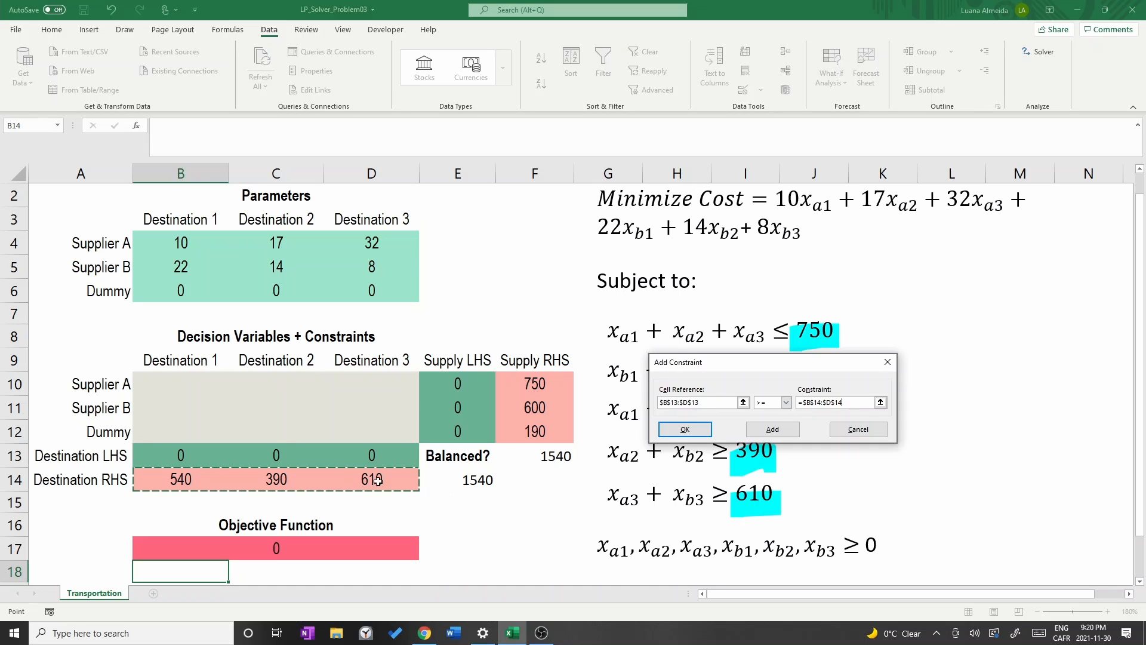
left_click(685, 430)
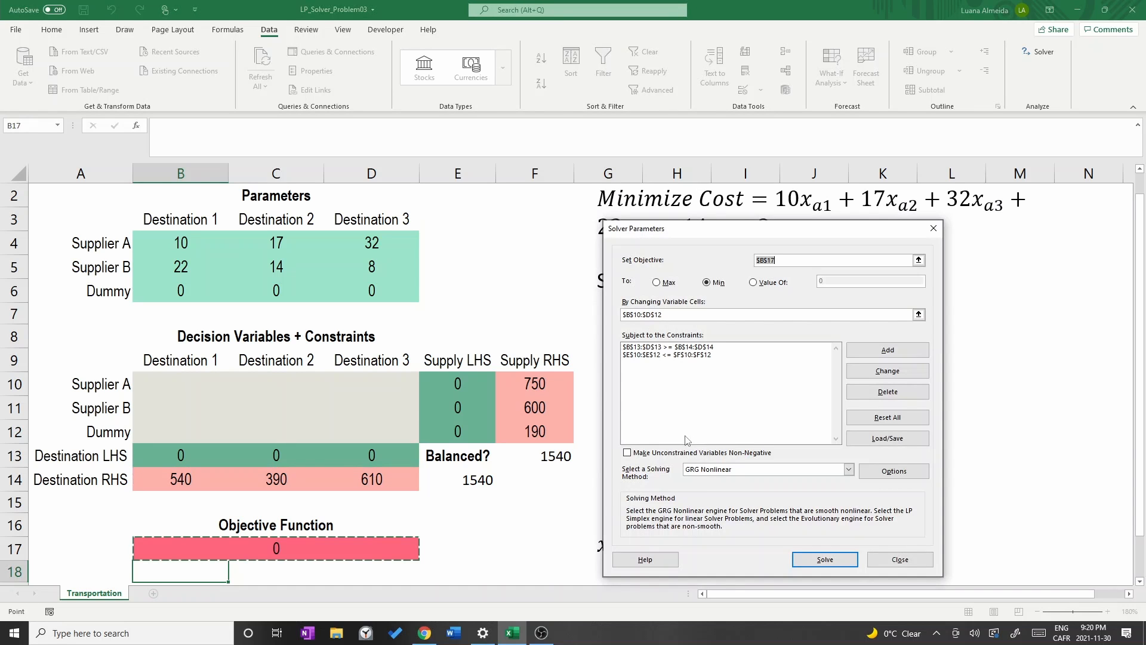
Make unconstrained variables non-negative and choose the Simplex LP solving method.
left_click(628, 455)
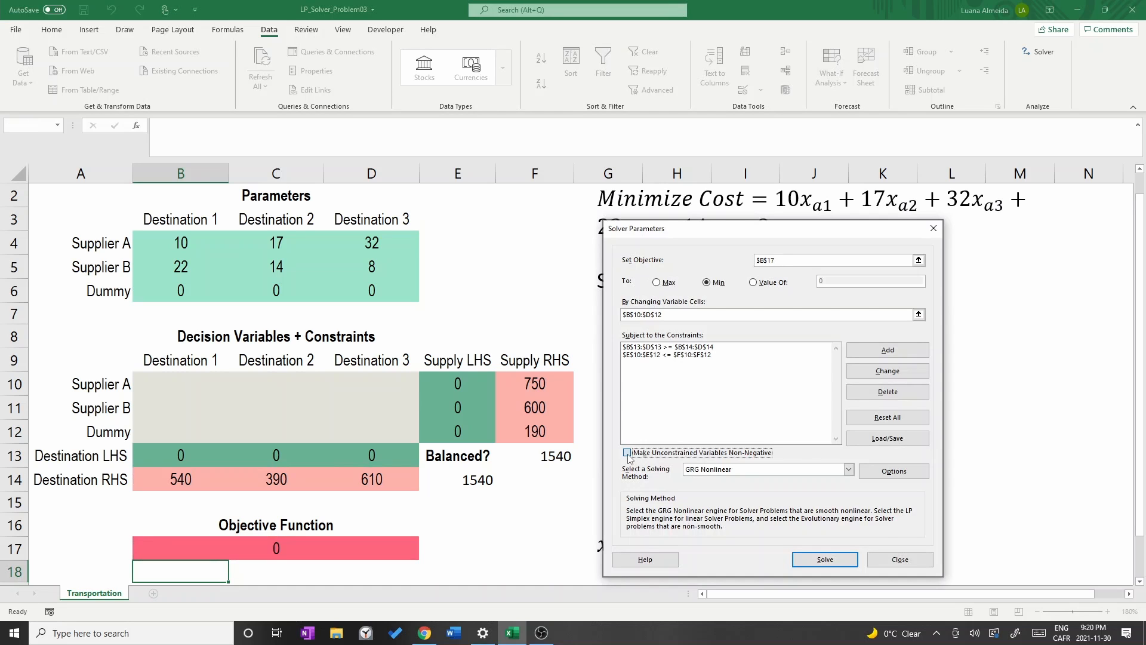
left_click(744, 470)
left_click(742, 488)
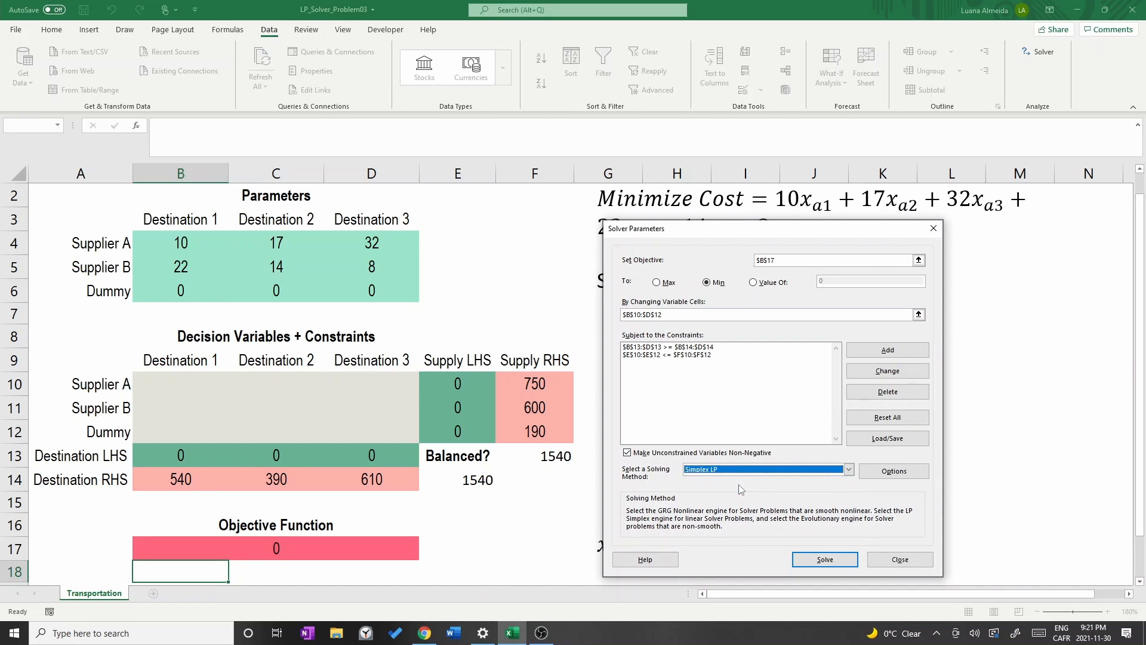
Solve the model, keep the Solver solution, and select the objective cell B17.
left_click(824, 561)
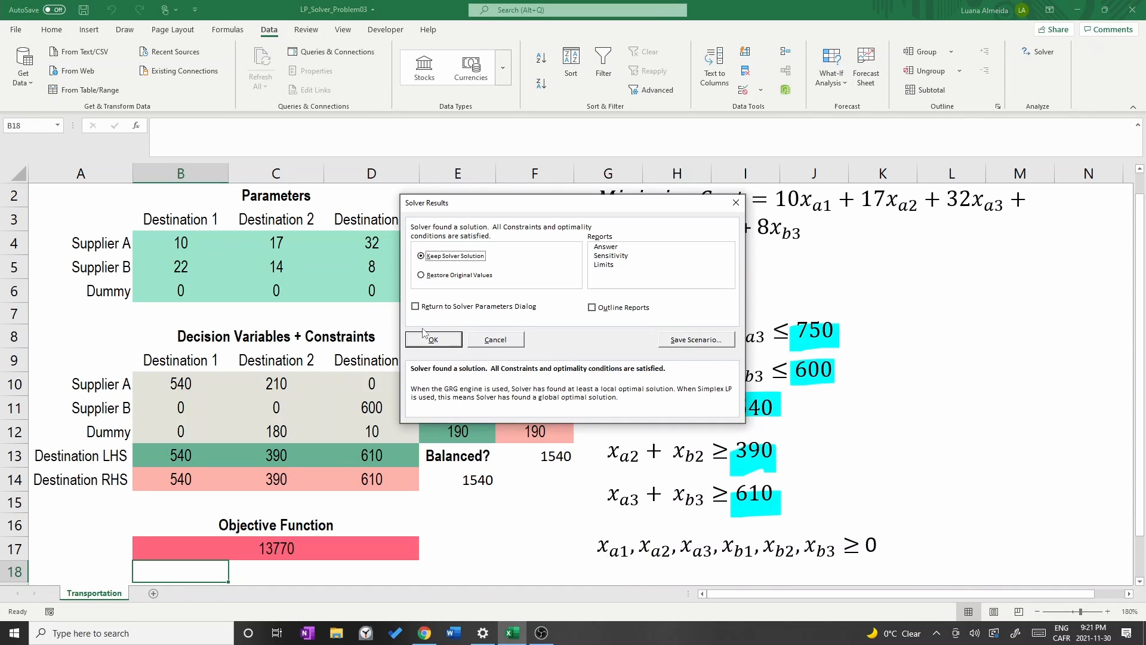
left_click(435, 340)
left_click(391, 552)
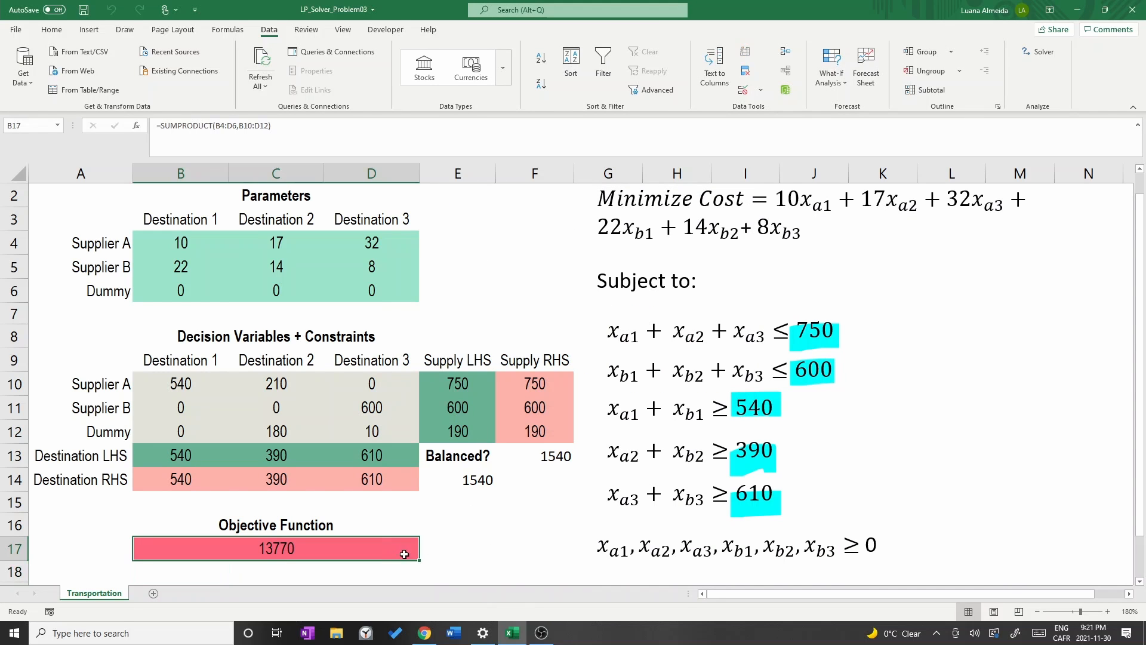